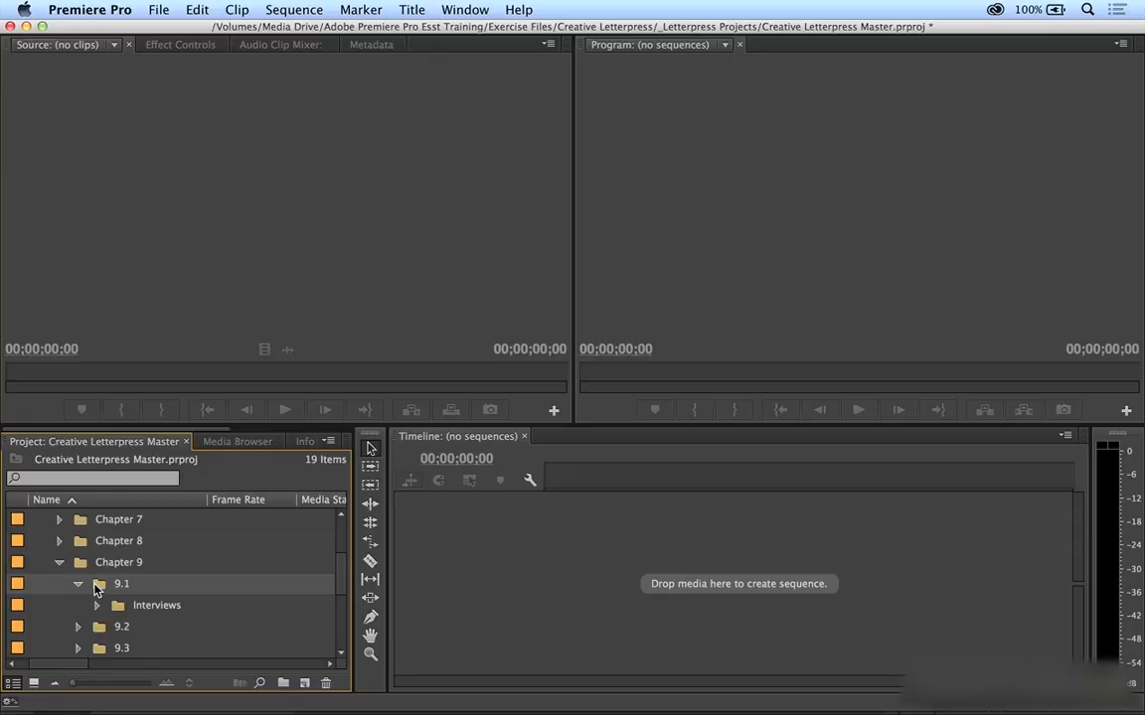
# - Review the General preferences, including the still image default duration and the default scale to frame size option, and accept them
pyautogui.click(69, 12)
pyautogui.moveTo(85, 62)
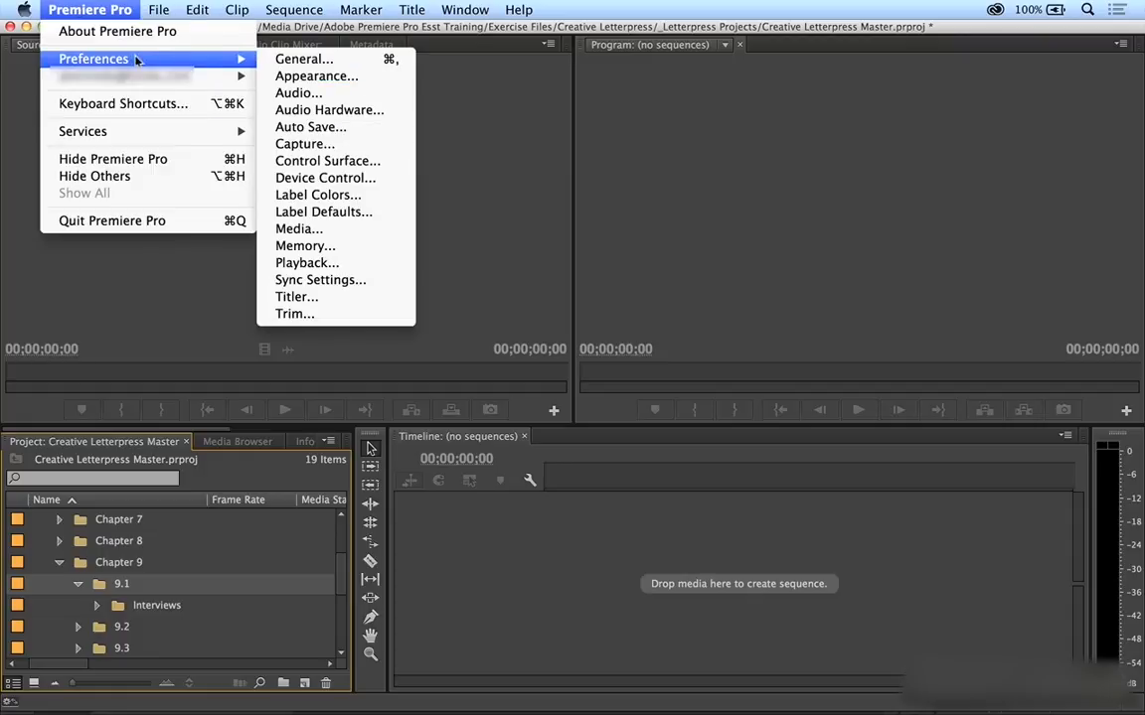
pyautogui.click(295, 60)
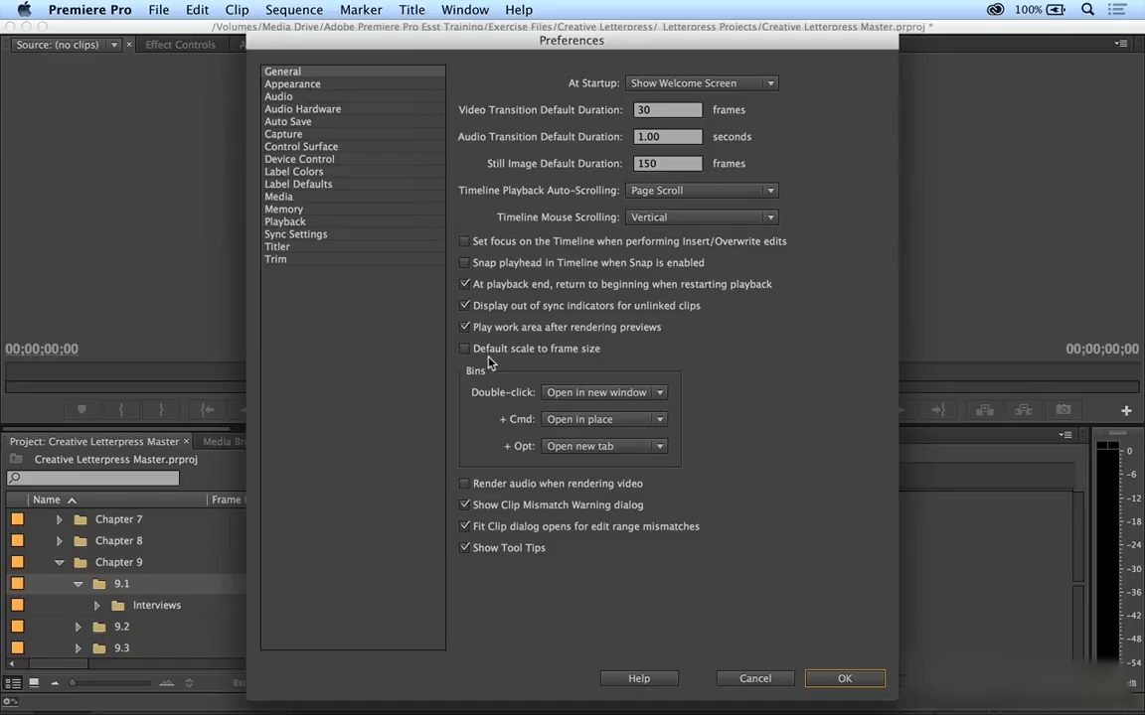
pyautogui.click(838, 678)
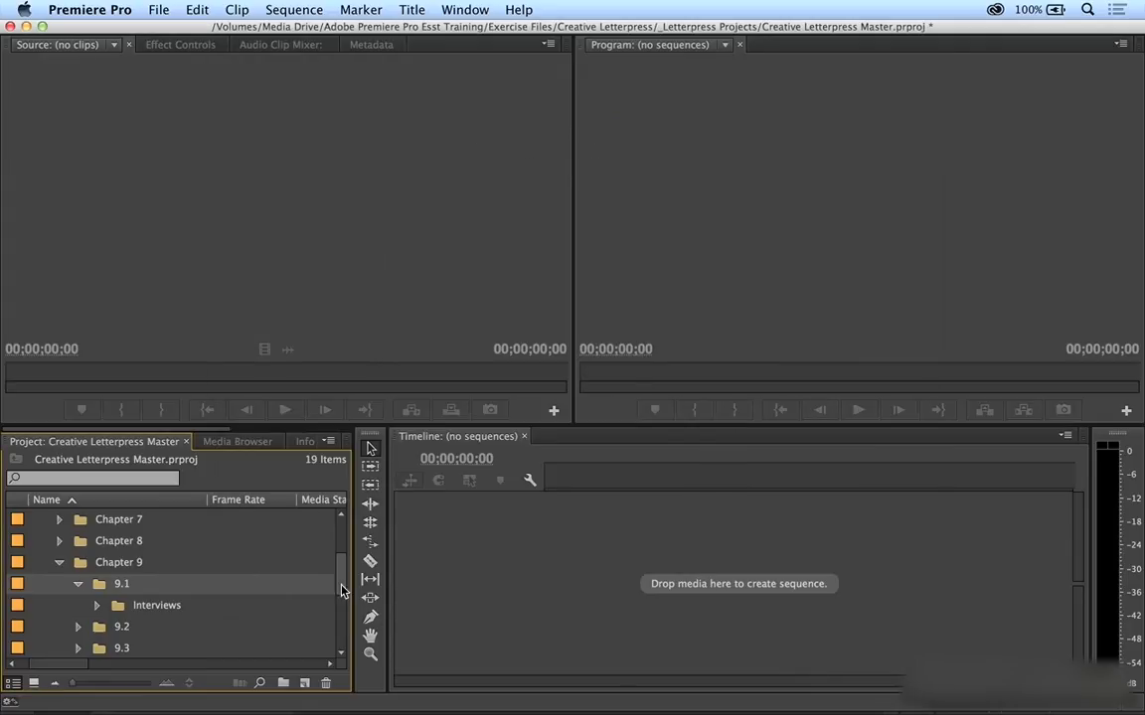
# - Expand the _Assets bin in the project and select its Stills bin
pyautogui.moveTo(340, 590); pyautogui.dragTo(343, 552)
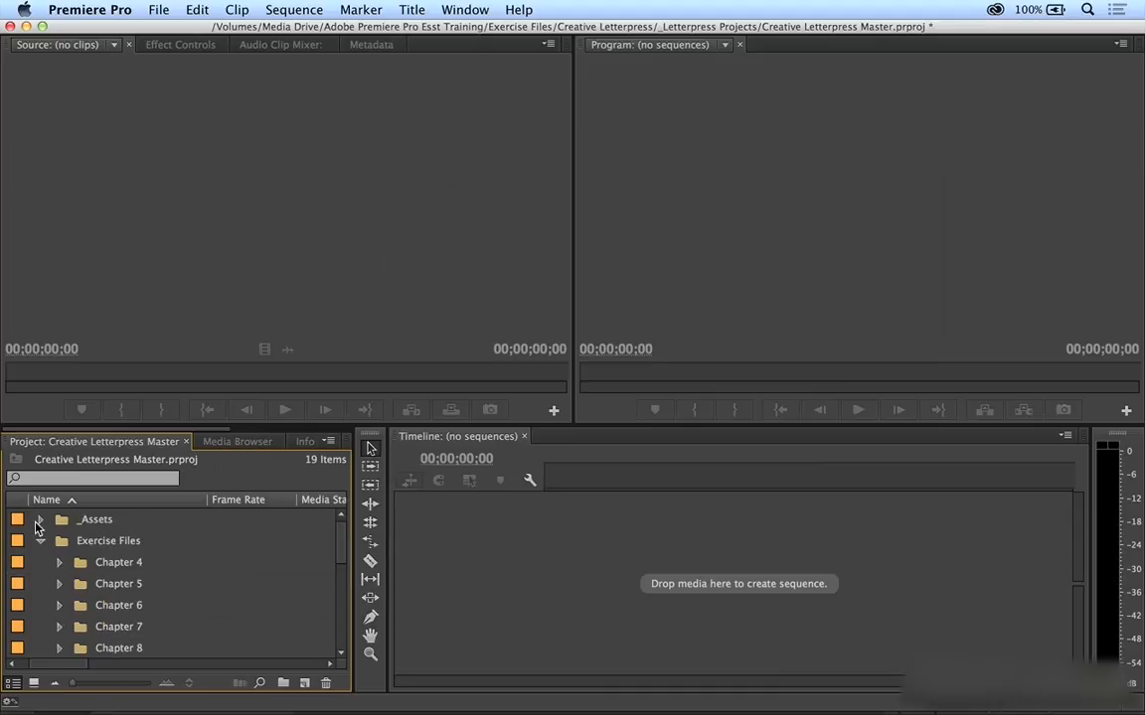
pyautogui.click(39, 519)
pyautogui.scroll(-2, 60, 649)
pyautogui.click(58, 605)
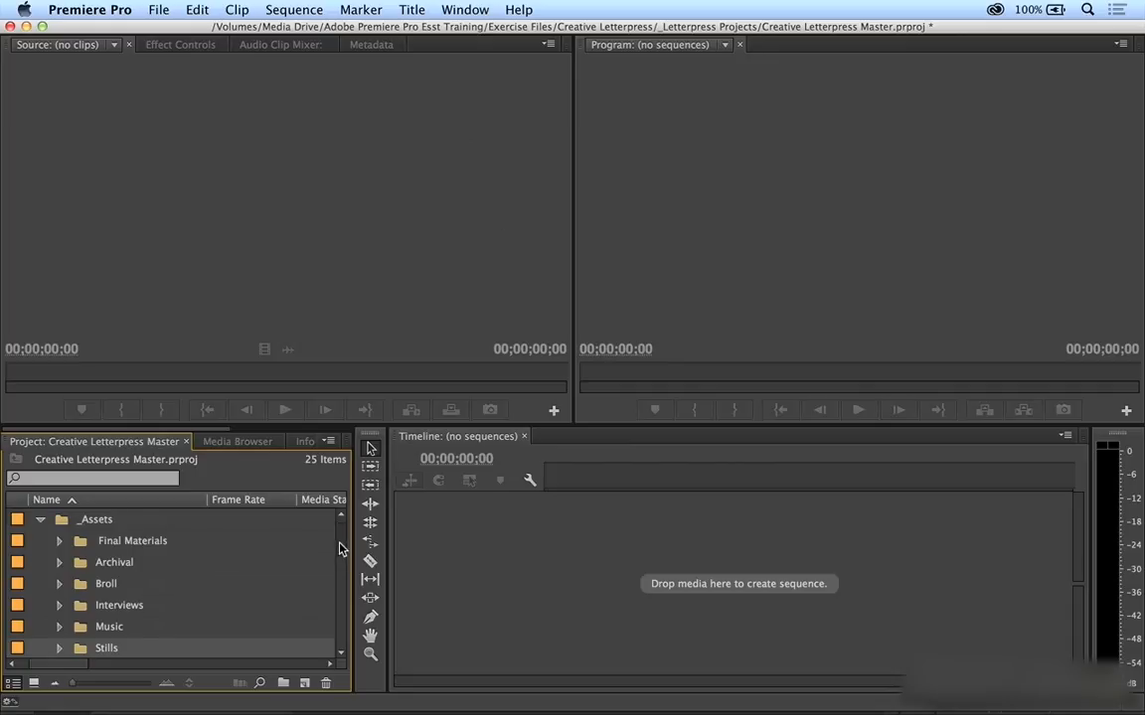
# - Select the 9.1 bin inside Chapter 9 as the destination for imported media
pyautogui.moveTo(338, 550); pyautogui.dragTo(340, 603)
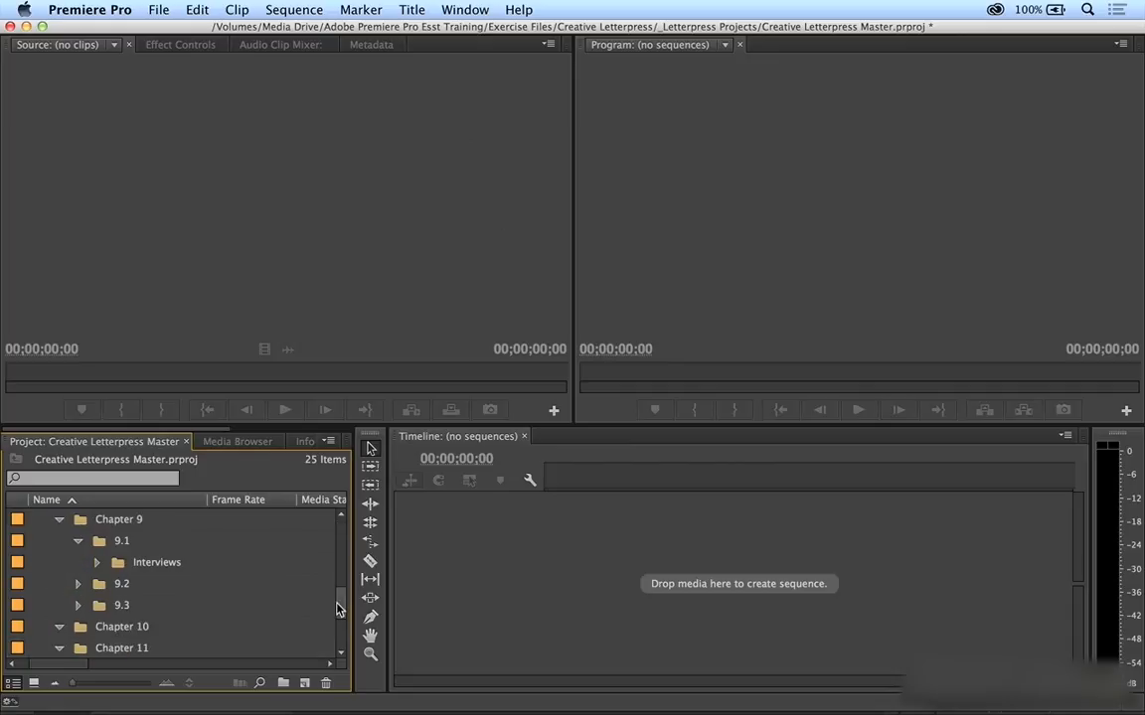
pyautogui.click(99, 547)
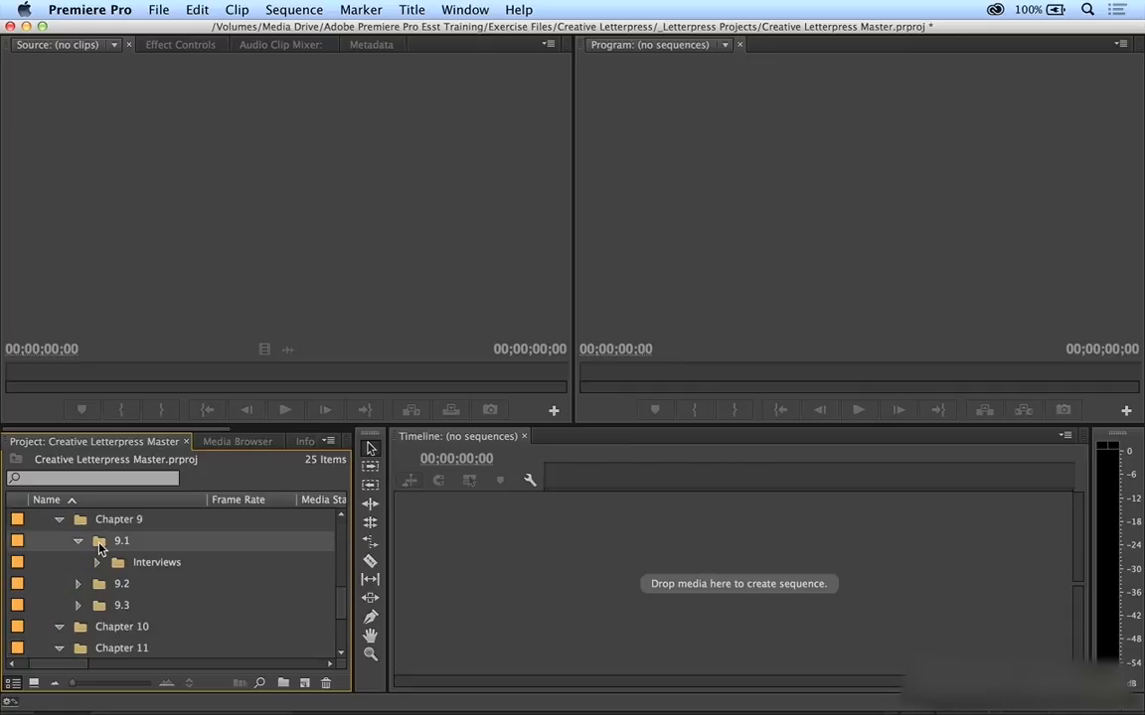
pyautogui.rightClick(100, 546)
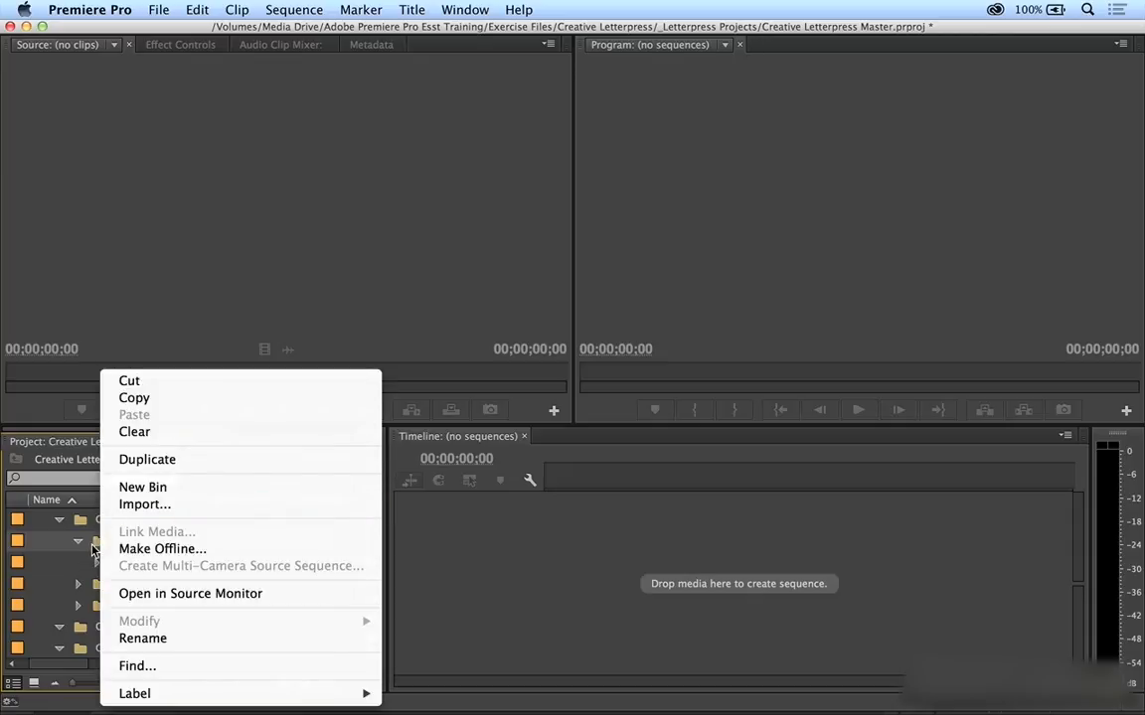
pyautogui.click(93, 547)
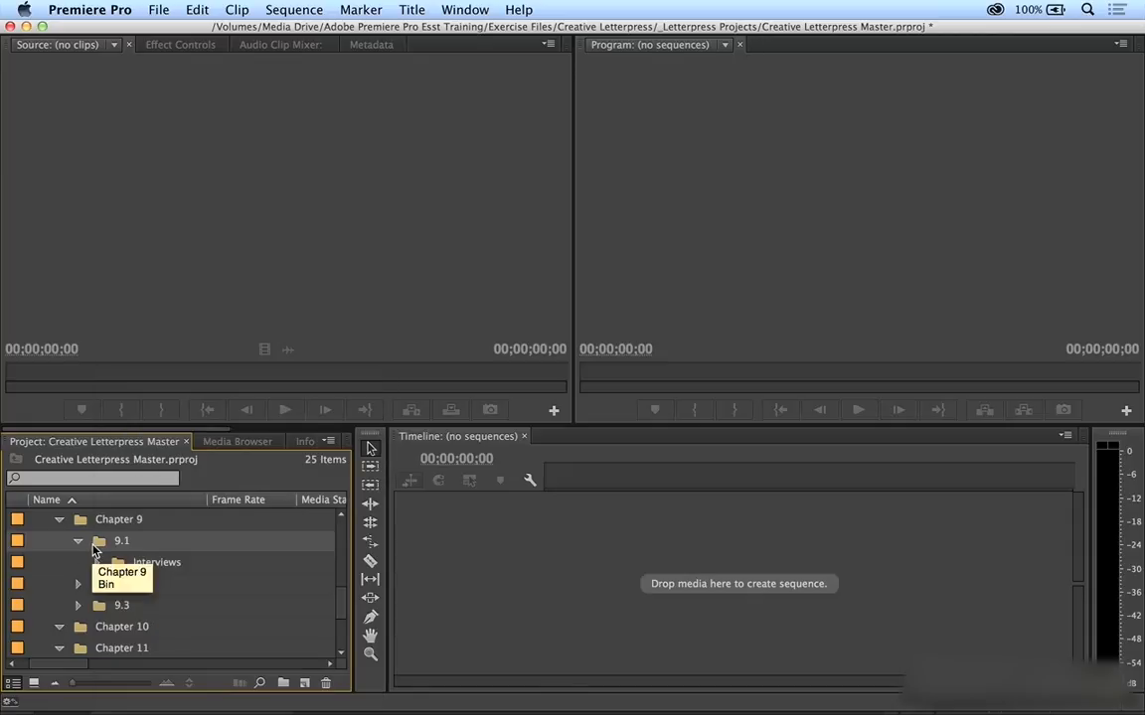
# - Maximize the Media Browser, widen its folder tree and show the Stills folder of _Letterpress Media as thumbnails
pyautogui.click(237, 441)
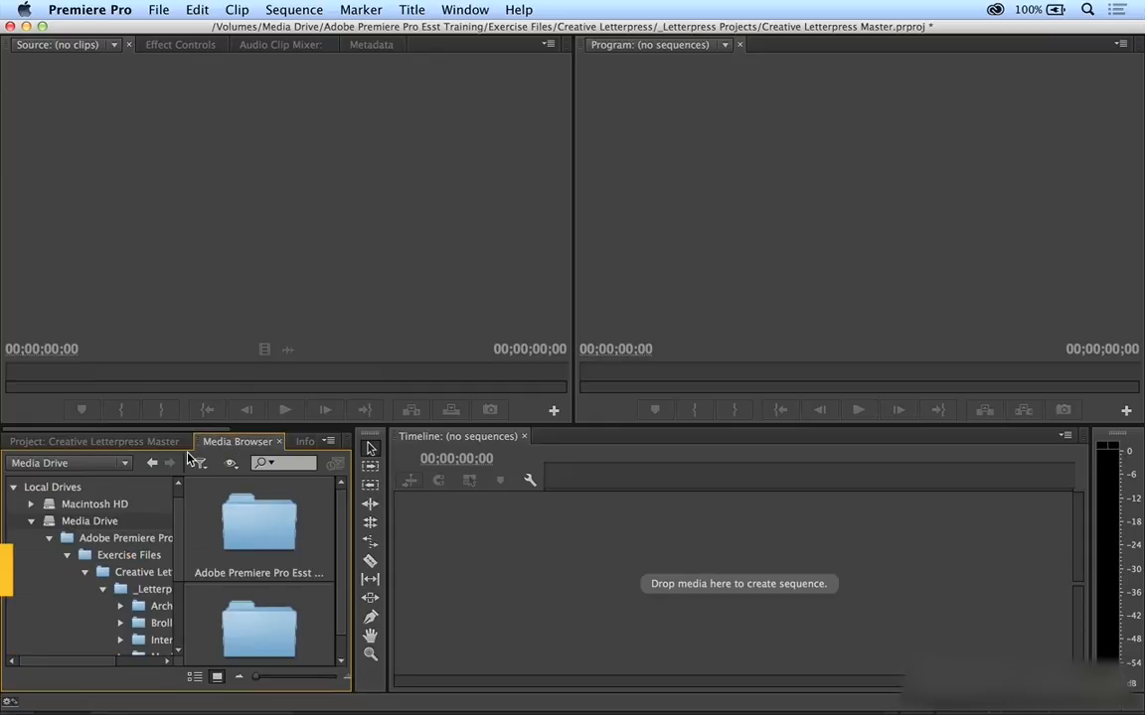
pyautogui.press('`')
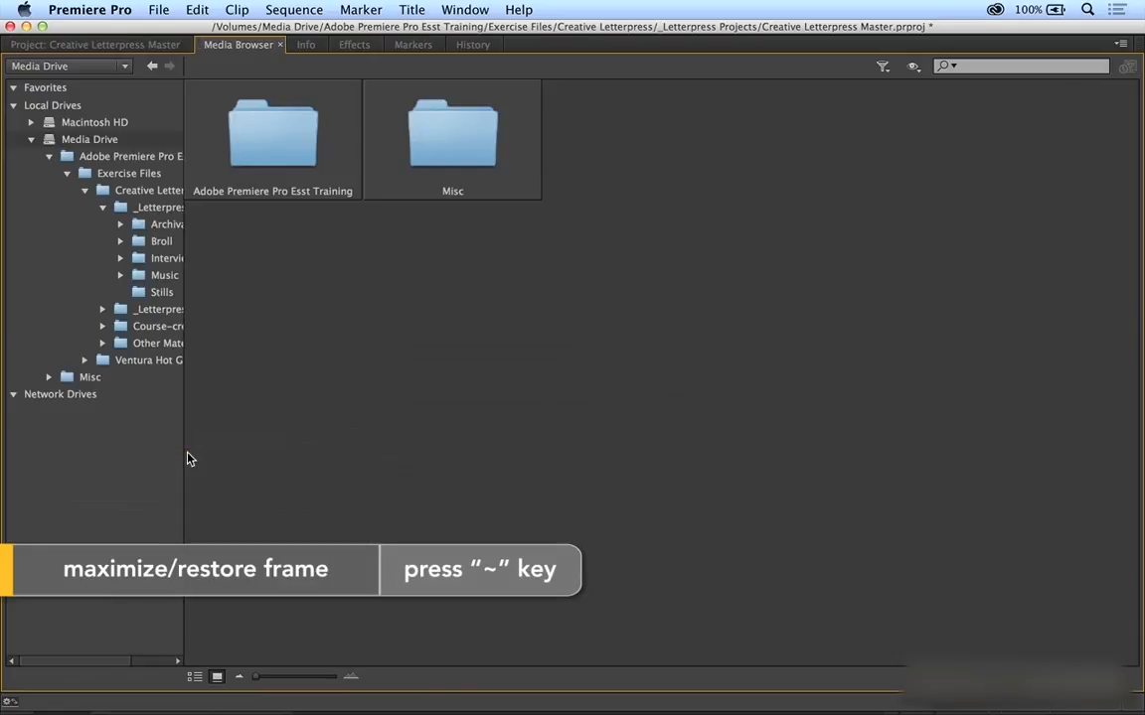
pyautogui.moveTo(171, 379); pyautogui.dragTo(330, 413)
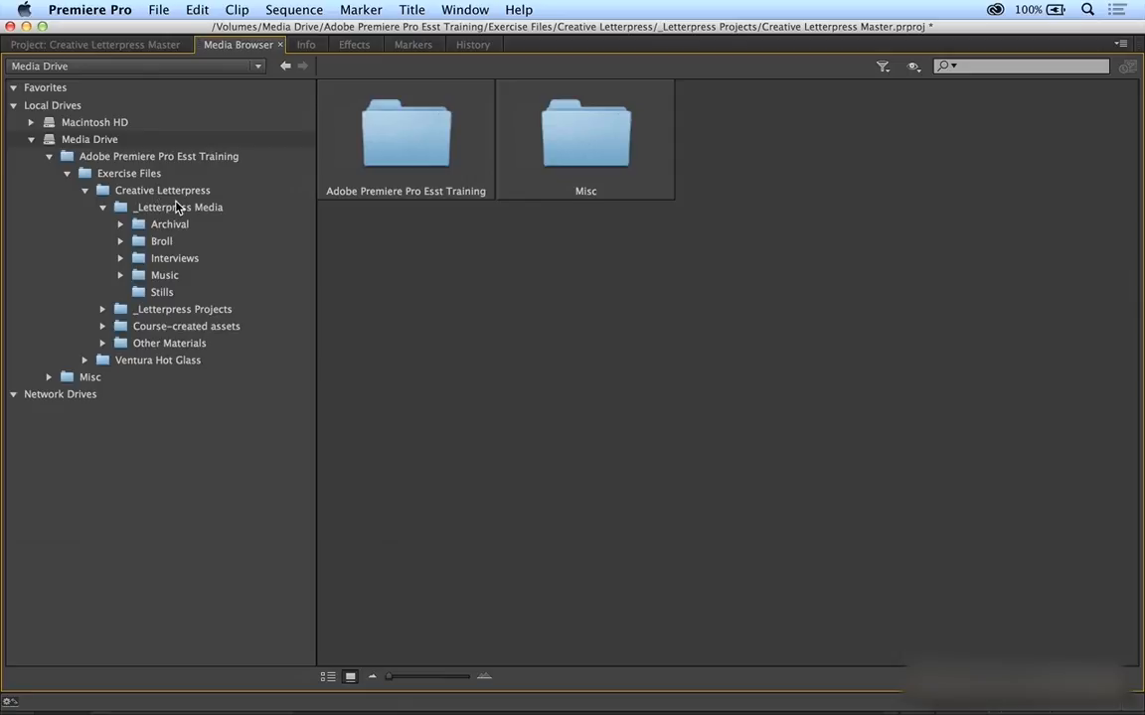
pyautogui.click(161, 293)
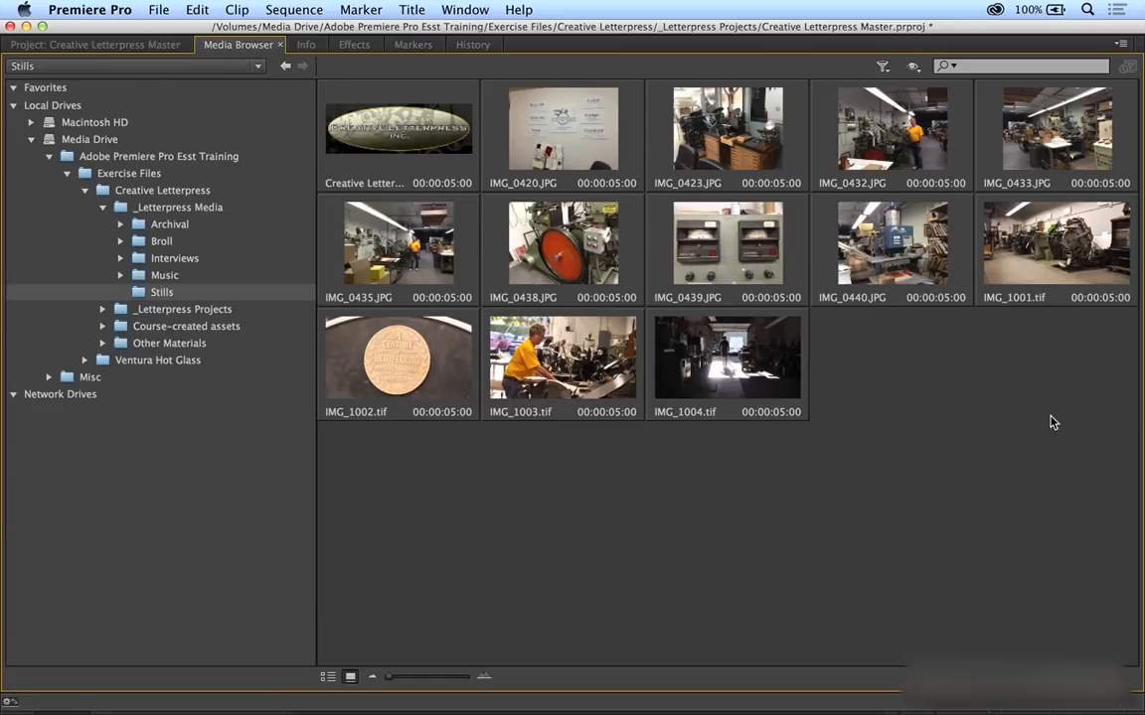
pyautogui.click(328, 678)
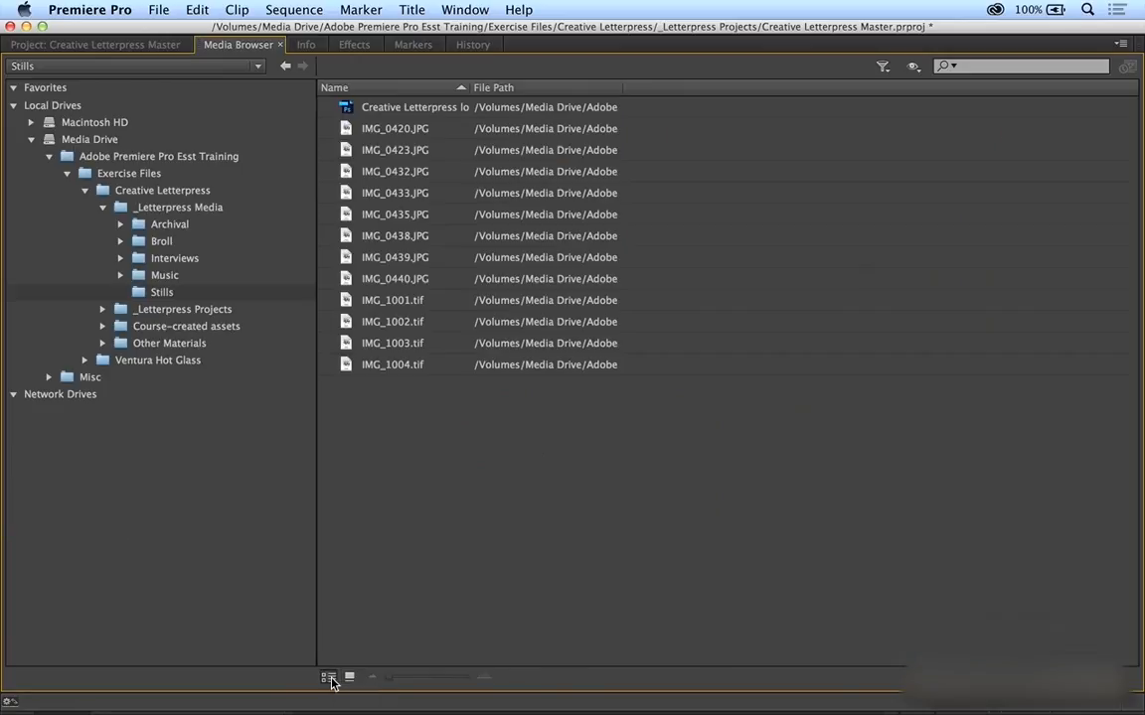
pyautogui.click(349, 678)
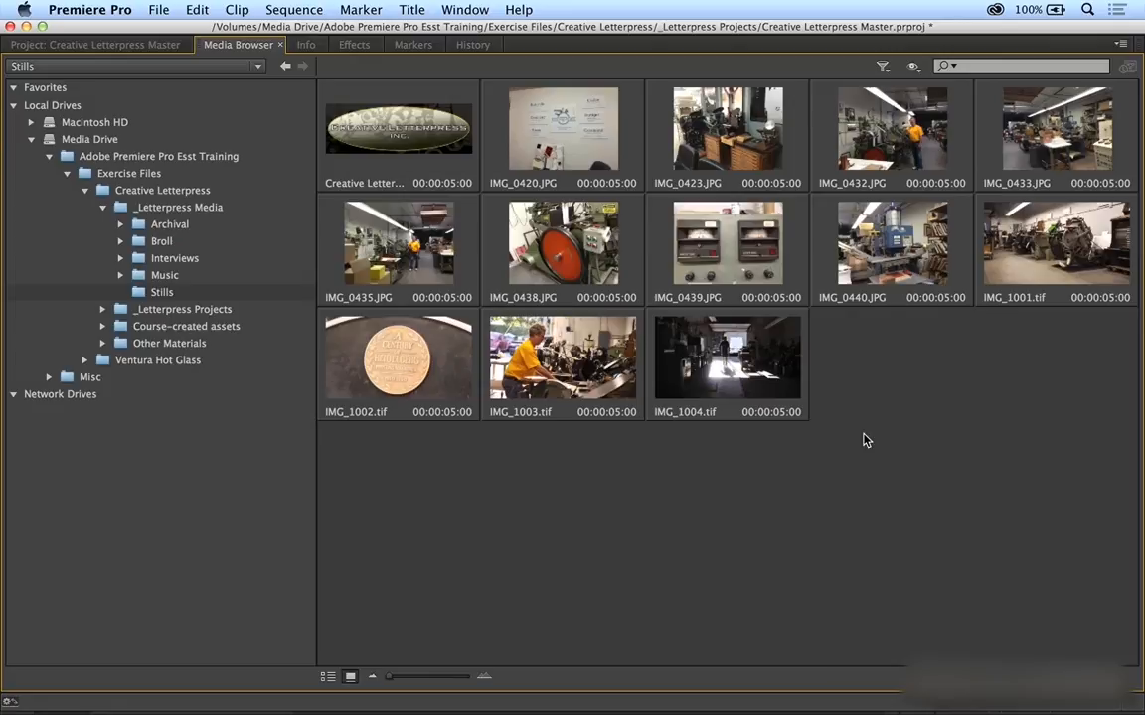
# - Filter the Stills folder's displayed file types to JPEG, TIFF and Photoshop files
pyautogui.click(880, 67)
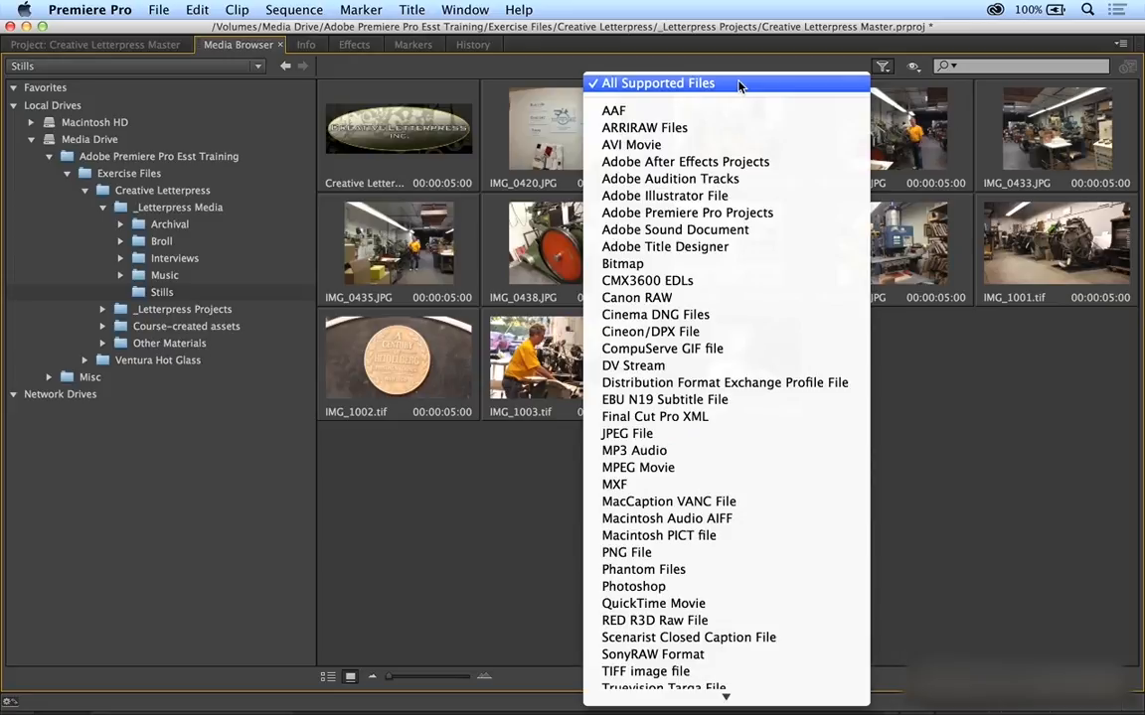
pyautogui.click(693, 438)
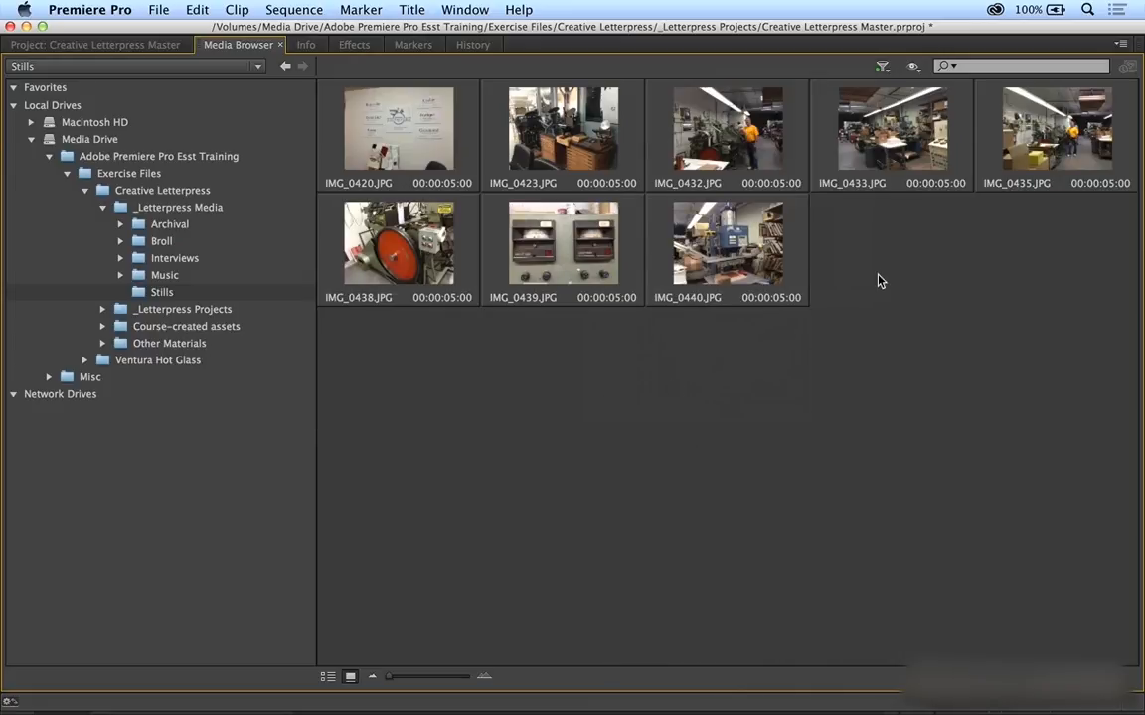
pyautogui.click(881, 68)
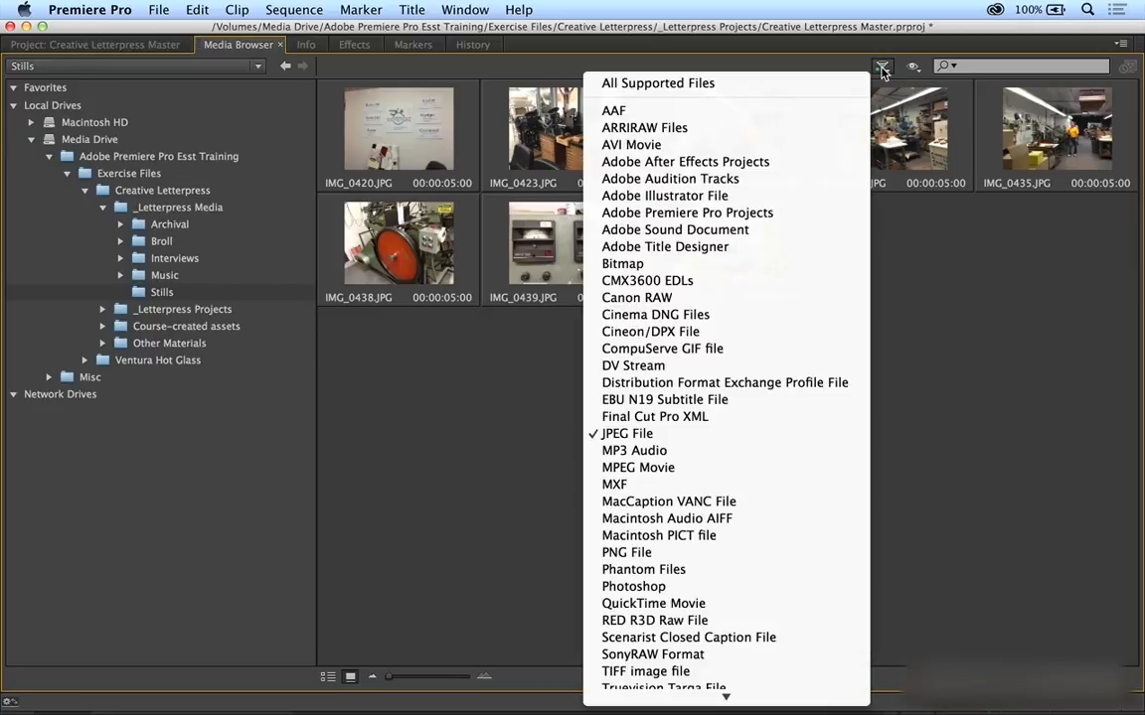
pyautogui.scroll(-3, 666, 248)
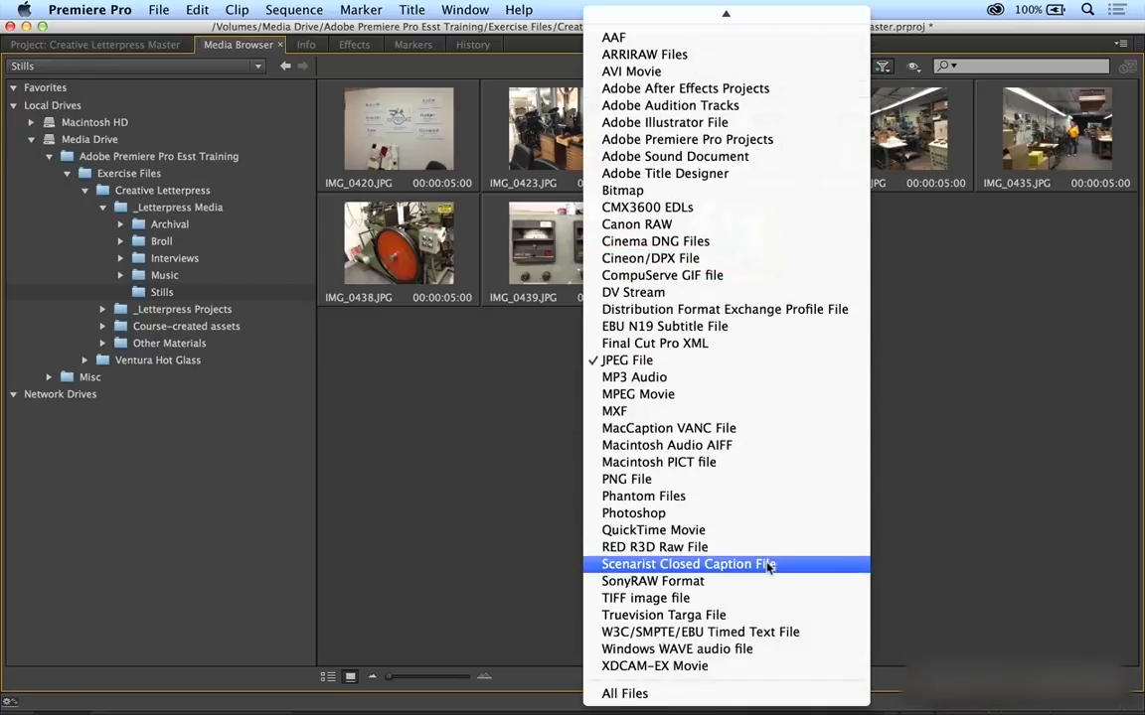
pyautogui.click(738, 598)
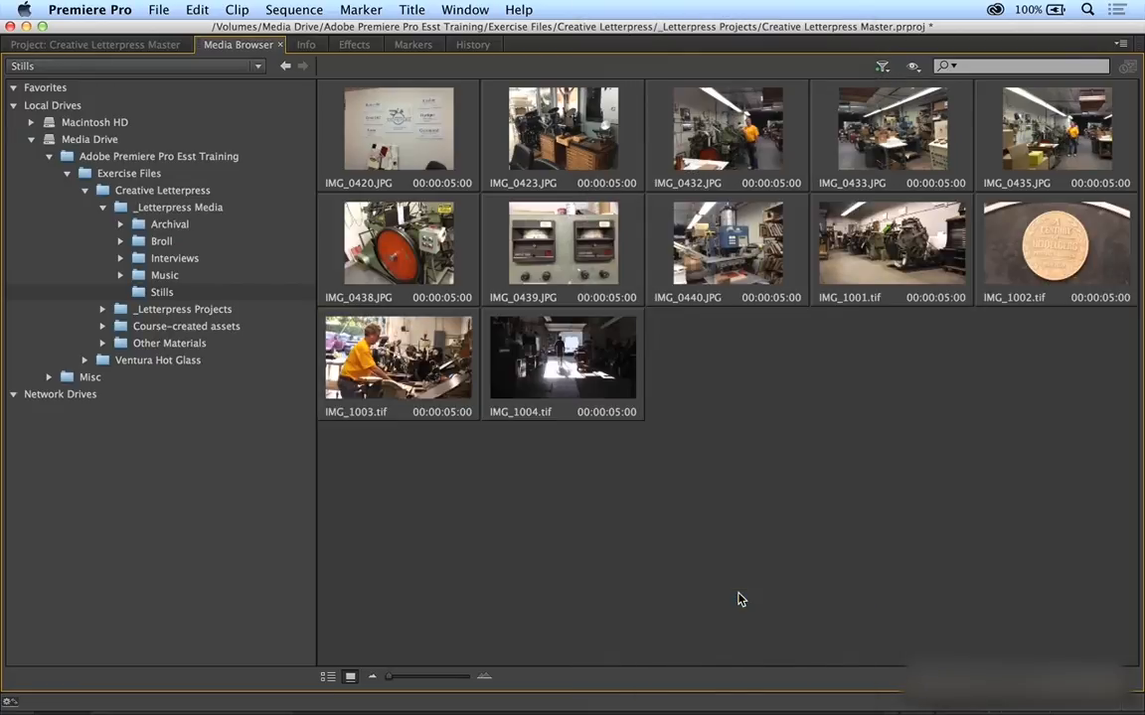
pyautogui.click(881, 67)
pyautogui.scroll(-3, 787, 284)
pyautogui.click(770, 515)
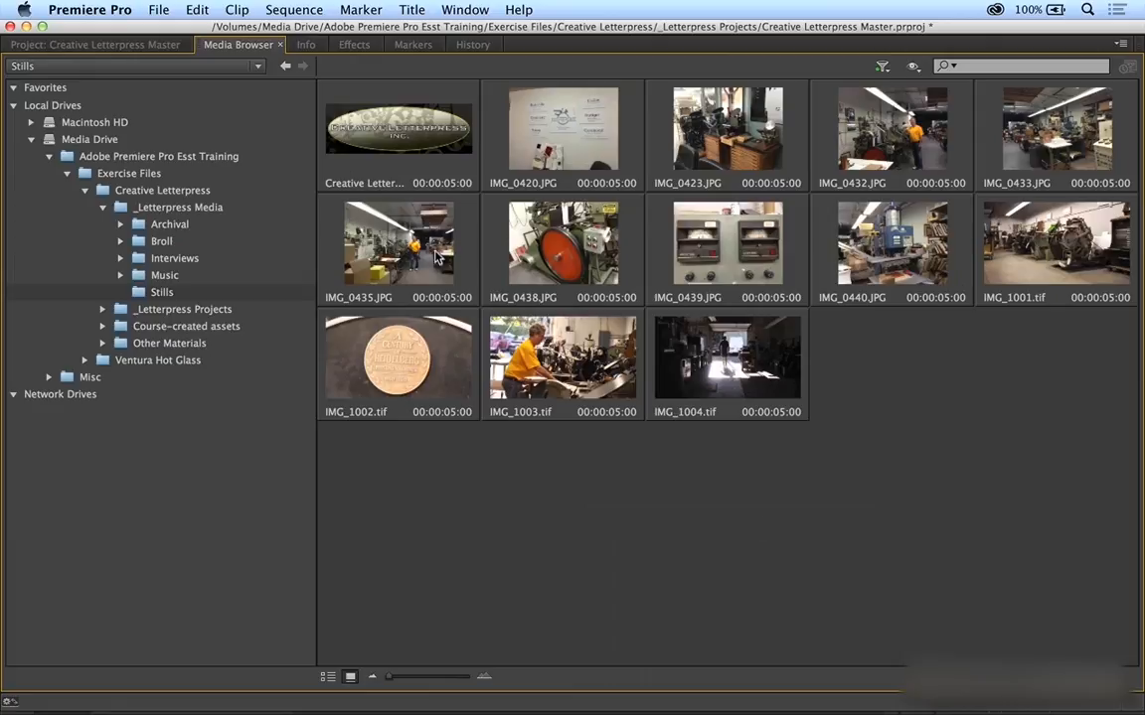
pyautogui.click(369, 129)
pyautogui.keyDown('super'); pyautogui.click(544, 152); pyautogui.keyUp('super')
pyautogui.keyDown('super'); pyautogui.click(685, 245); pyautogui.keyUp('super')
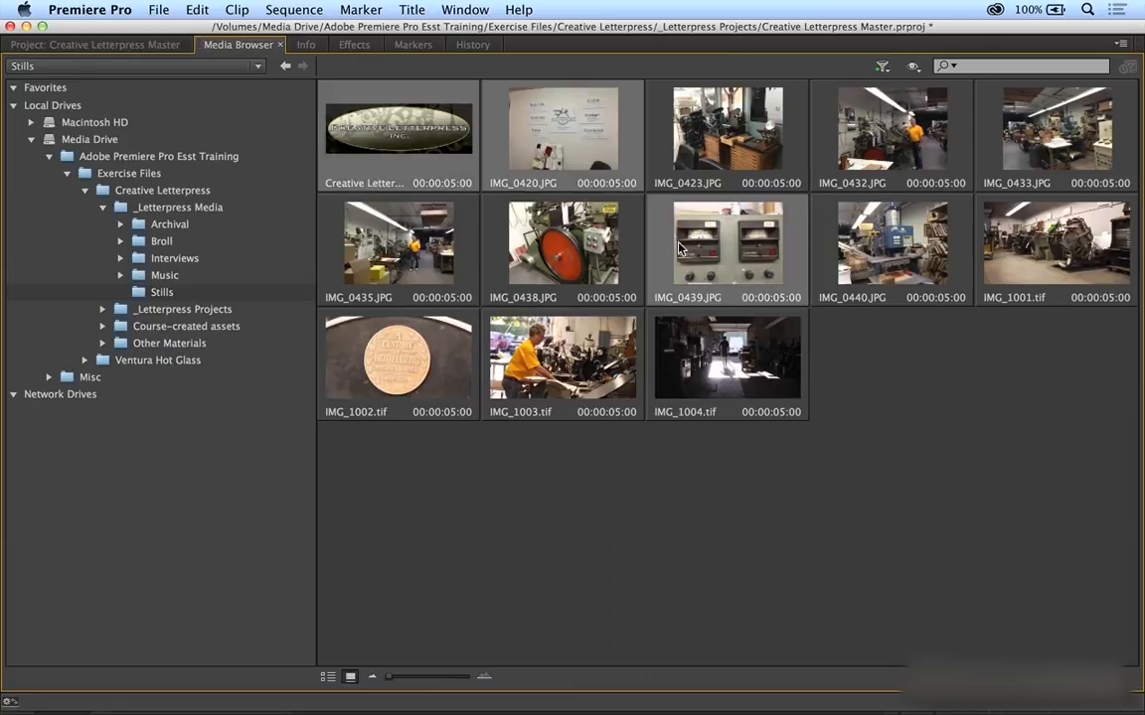
pyautogui.keyDown('super'); pyautogui.click(588, 326); pyautogui.keyUp('super')
pyautogui.moveTo(387, 517); pyautogui.dragTo(1110, 103)
pyautogui.click(906, 350)
# - Import all the files in the Stills folder, merging all layers of the Creative Letterpress logo Photoshop file
pyautogui.click(388, 132)
pyautogui.press('super+a')
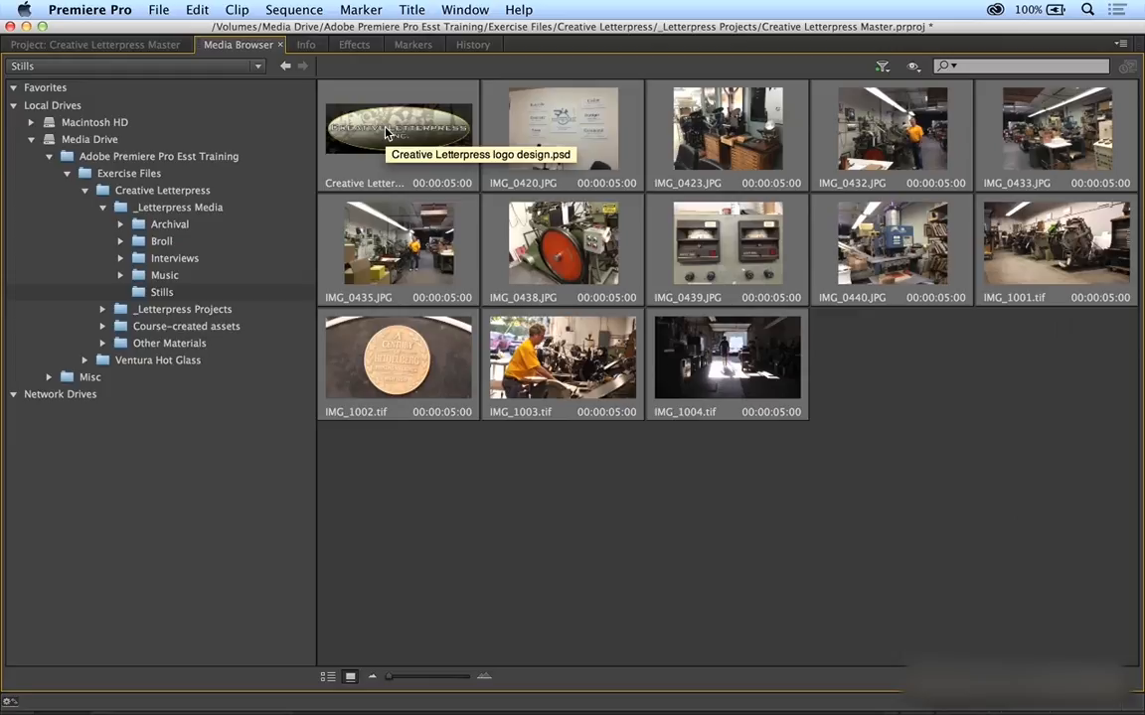
pyautogui.rightClick(388, 133)
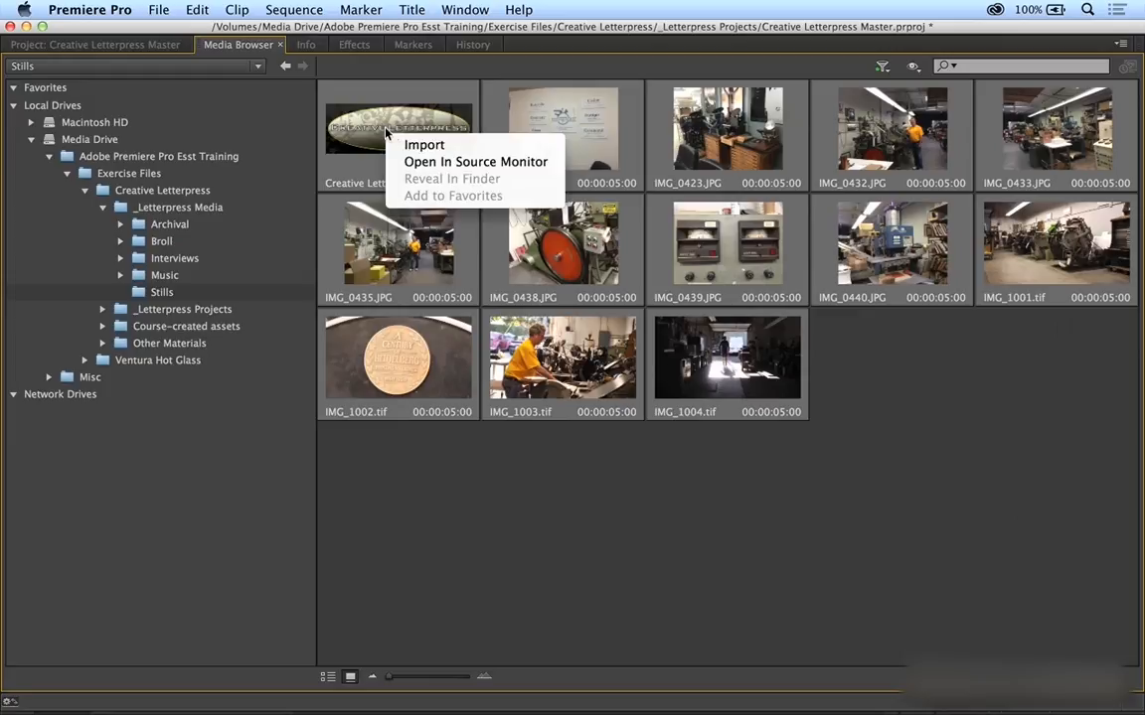
pyautogui.click(404, 145)
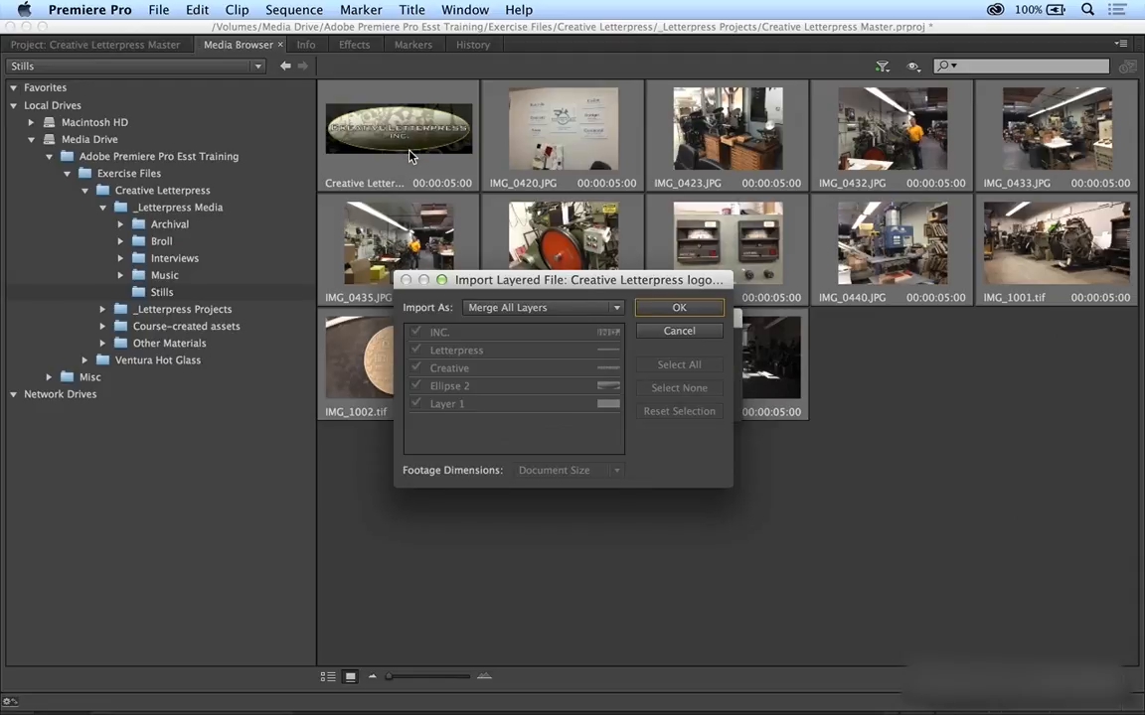
pyautogui.click(562, 310)
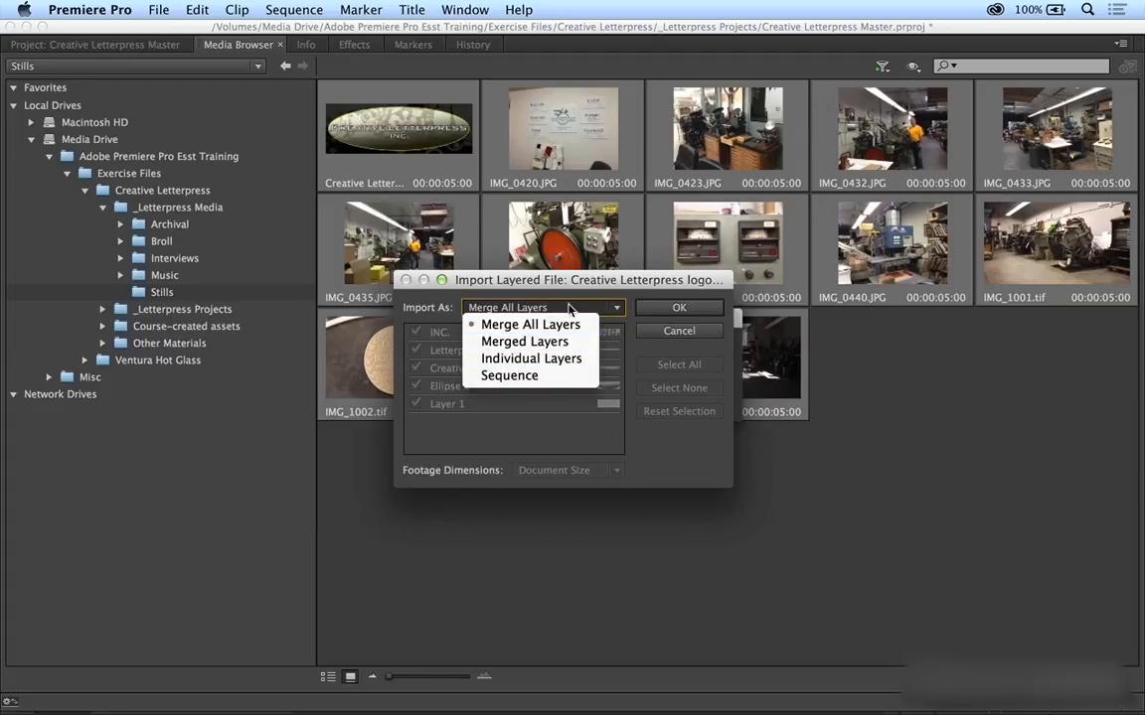
pyautogui.click(696, 314)
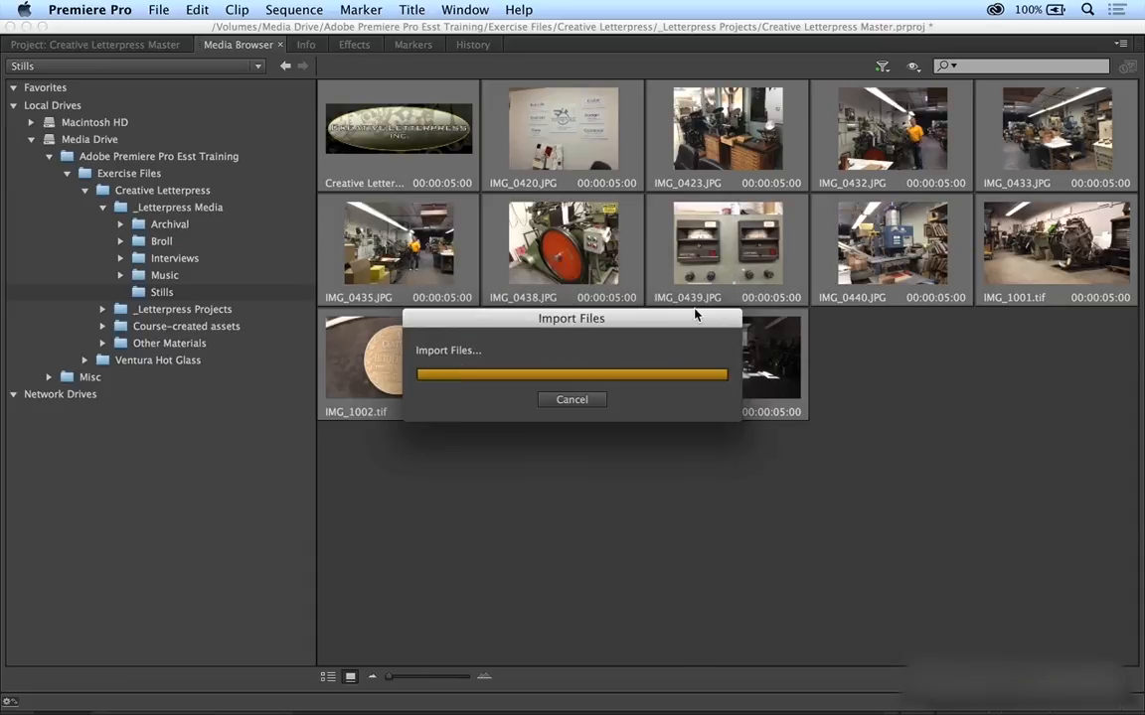
# - In the project list, widen the Video Info column and move it directly after Name, then restore the panel's normal size
pyautogui.click(84, 45)
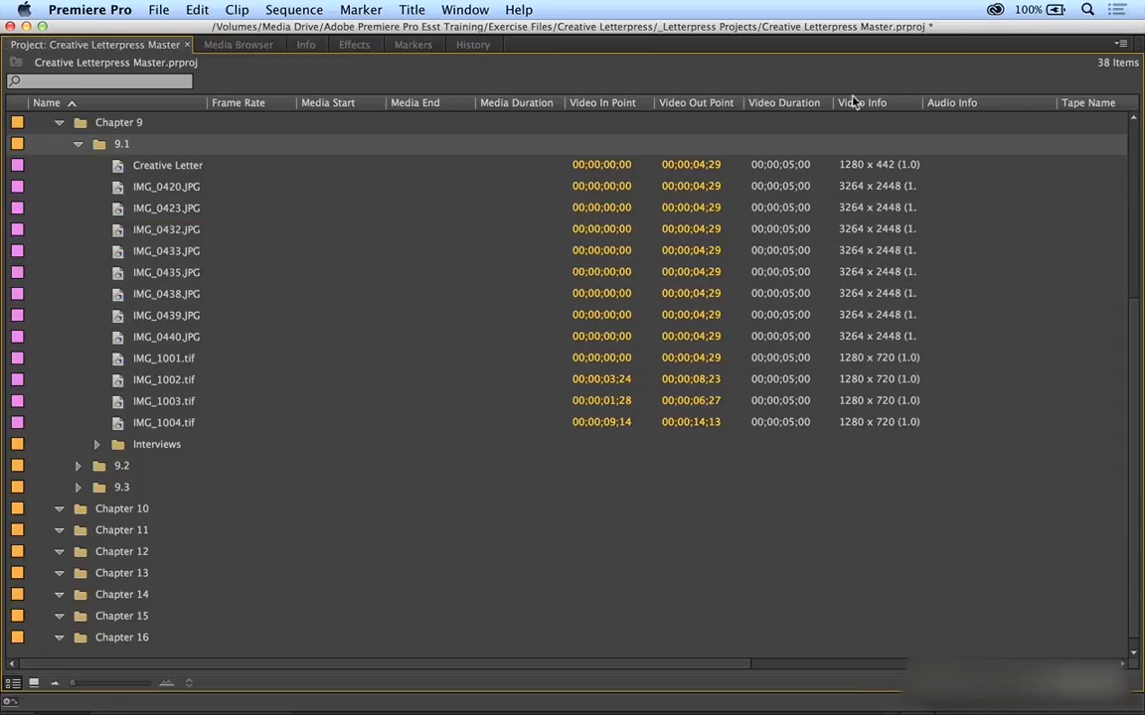
pyautogui.moveTo(915, 100); pyautogui.dragTo(973, 101)
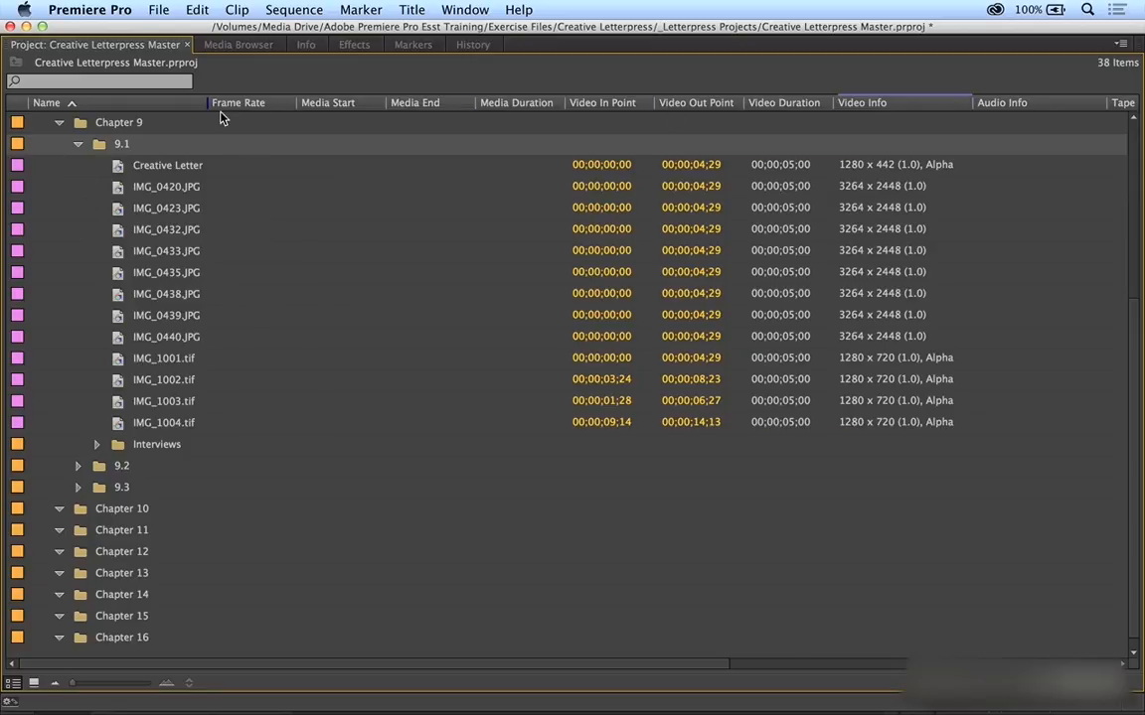
pyautogui.moveTo(221, 114); pyautogui.dragTo(219, 120)
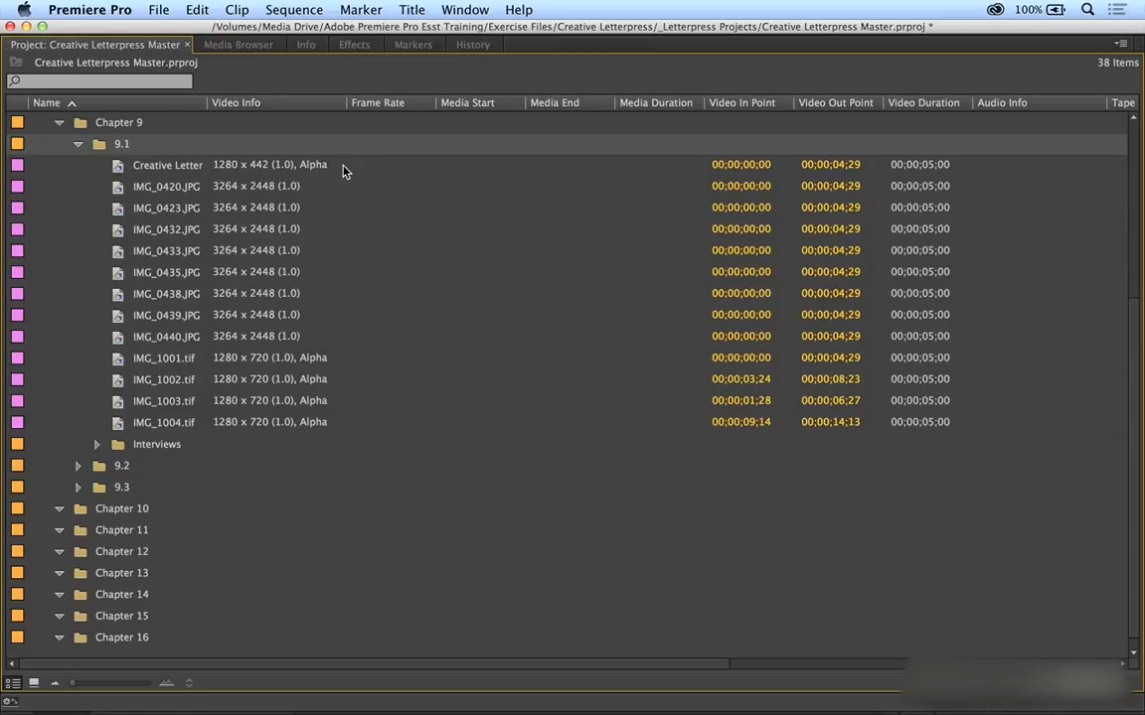
pyautogui.press('`')
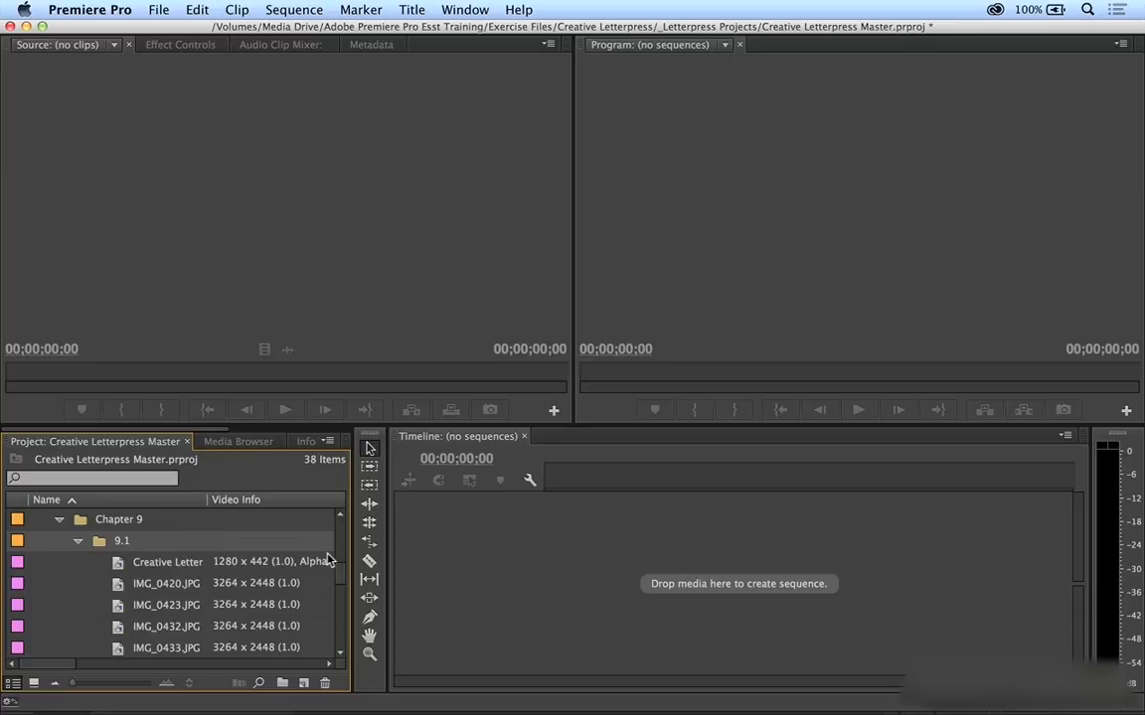
# - Expand the Interviews bin inside 9.1 and widen the Name column to read the clip names
pyautogui.scroll(-1, 341, 583)
pyautogui.moveTo(342, 583); pyautogui.dragTo(343, 613)
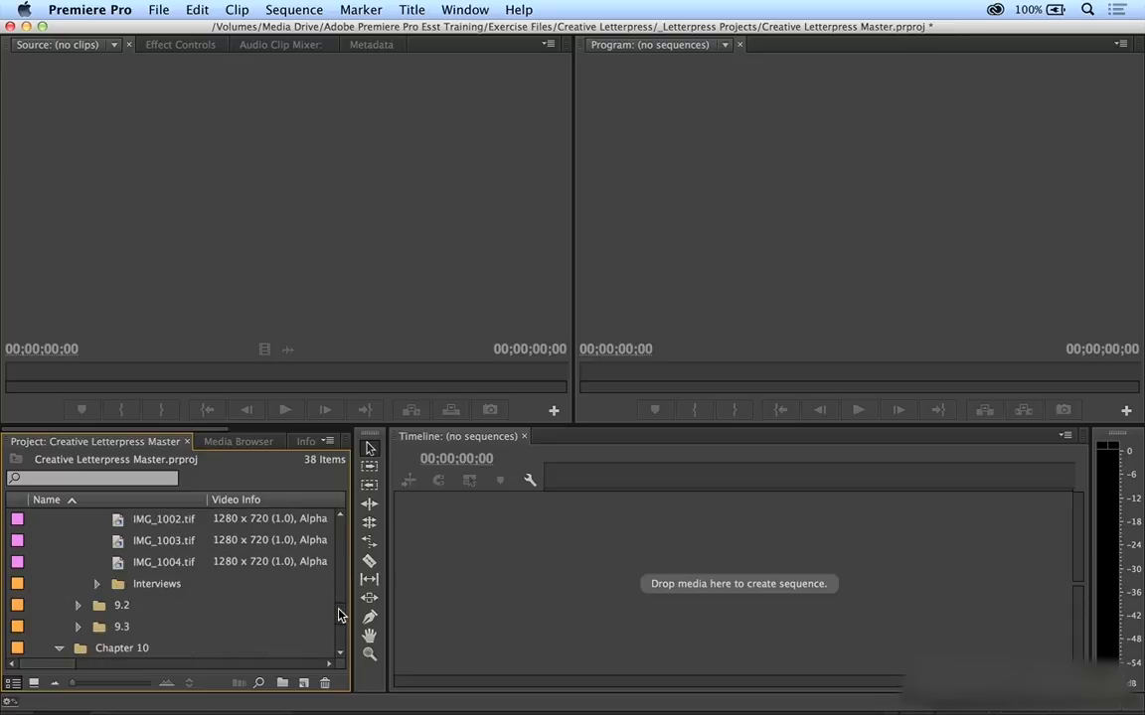
pyautogui.click(97, 585)
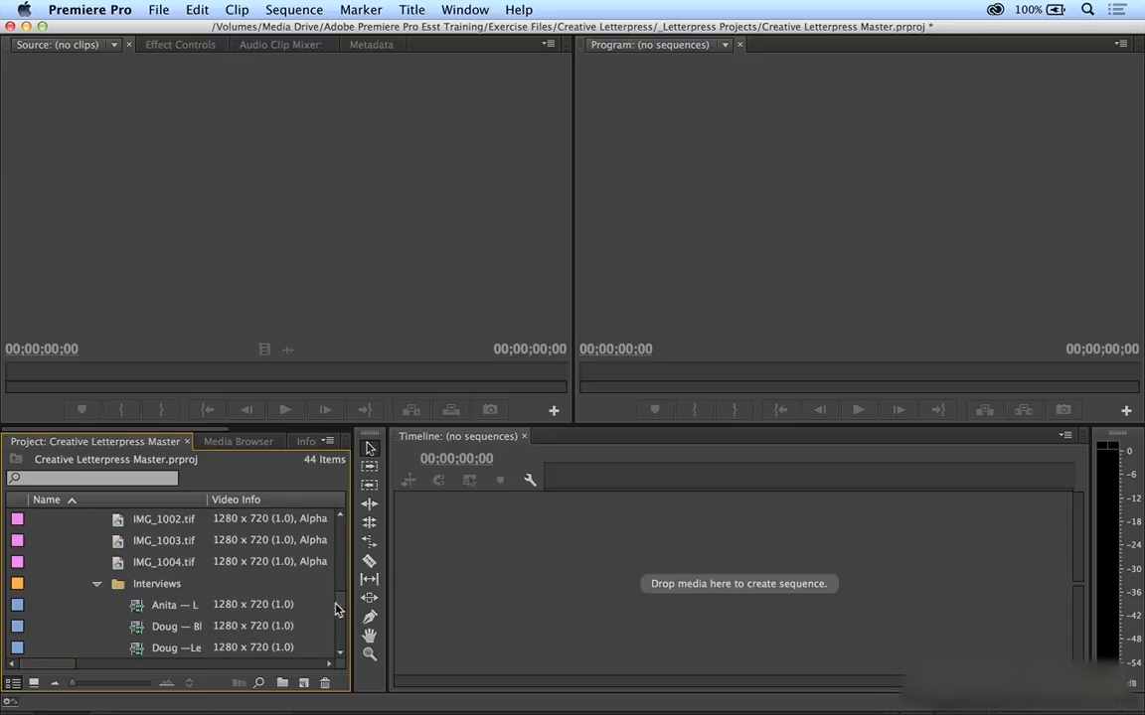
pyautogui.scroll(-3, 306, 546)
pyautogui.moveTo(202, 501); pyautogui.dragTo(266, 499)
# - Create a sequence from the "Giddy and excited" interview clip and rename it Stills practice
pyautogui.moveTo(136, 613); pyautogui.dragTo(618, 597)
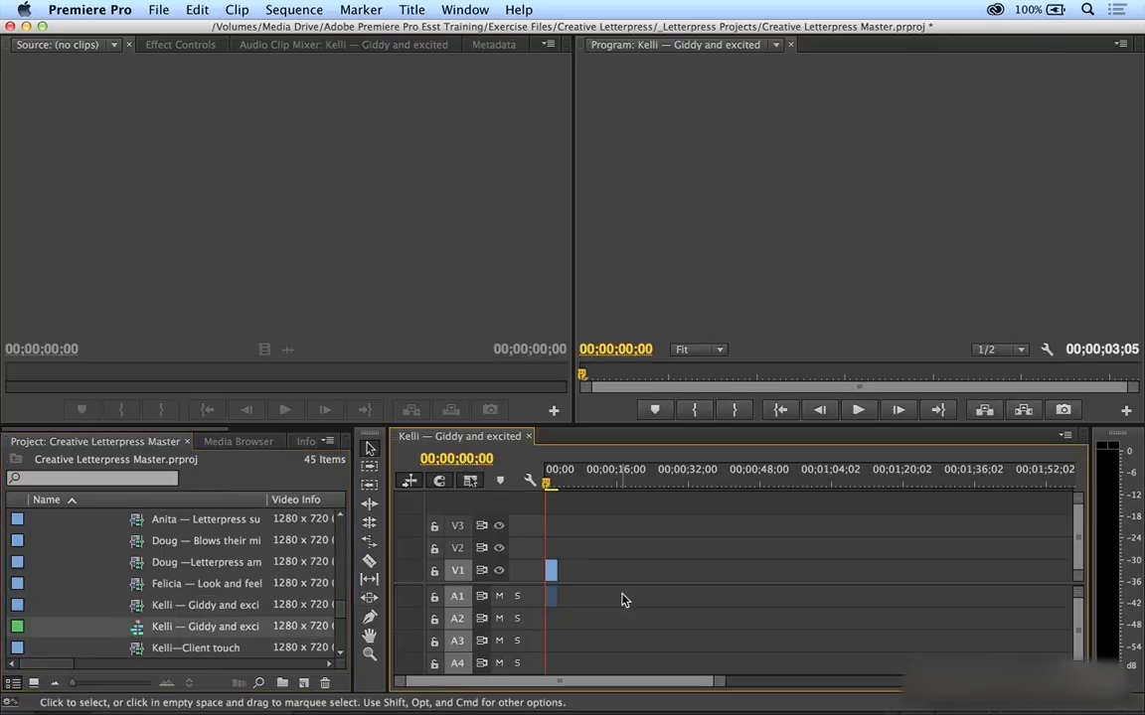
pyautogui.click(194, 628)
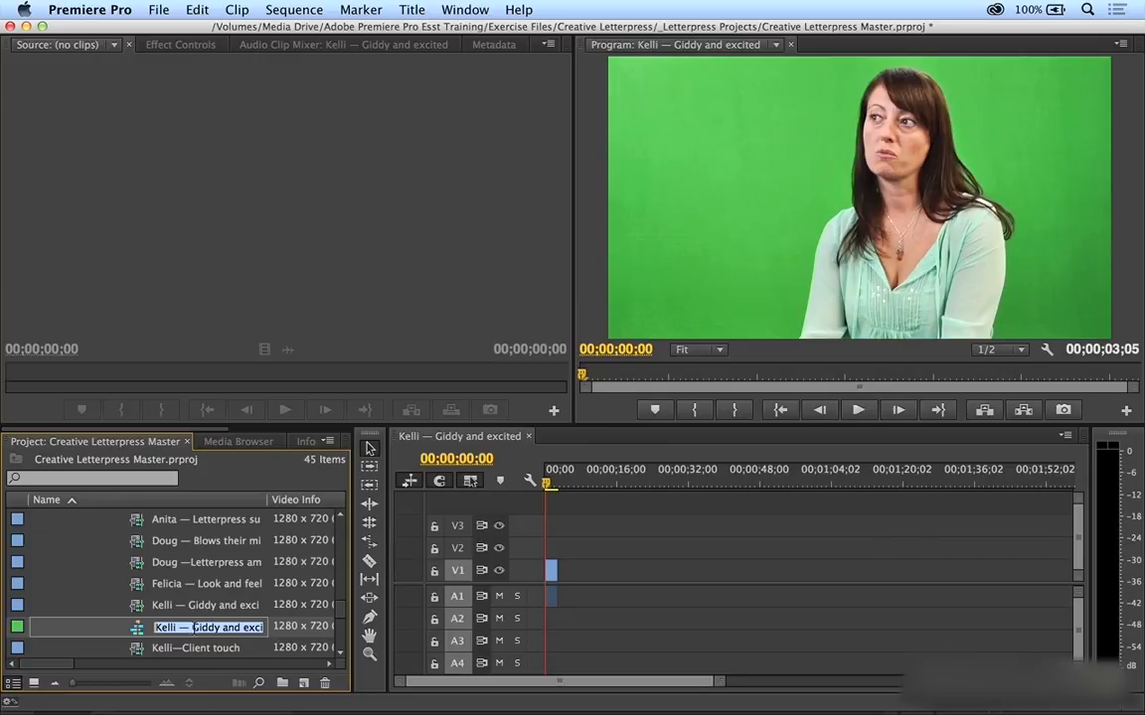
pyautogui.write('Stills practice')
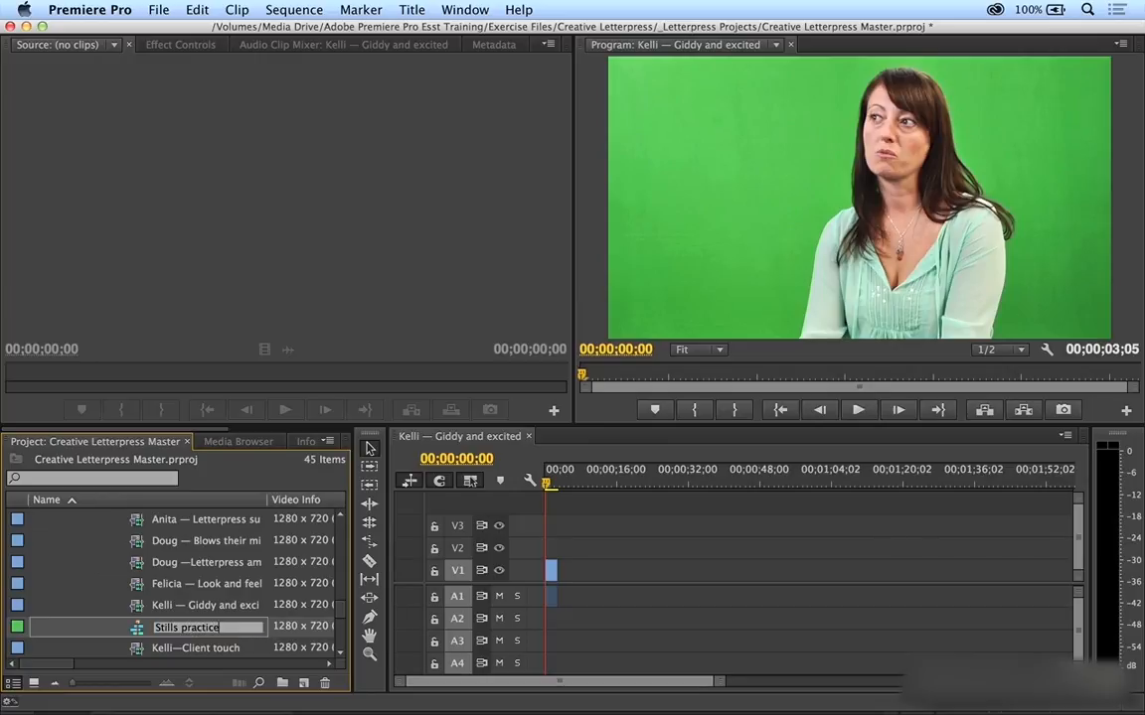
pyautogui.press('Return')
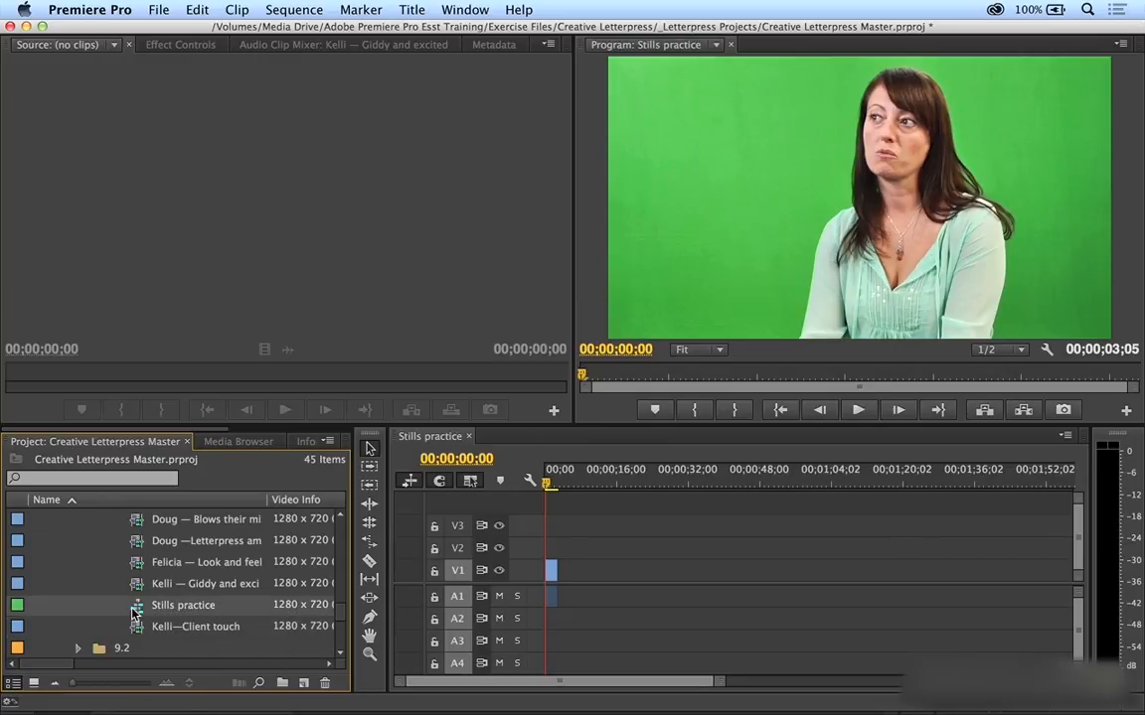
# - Move the Stills practice sequence out of Interviews into the 9.1 bin and delete the interview clip from its timeline
pyautogui.press('`')
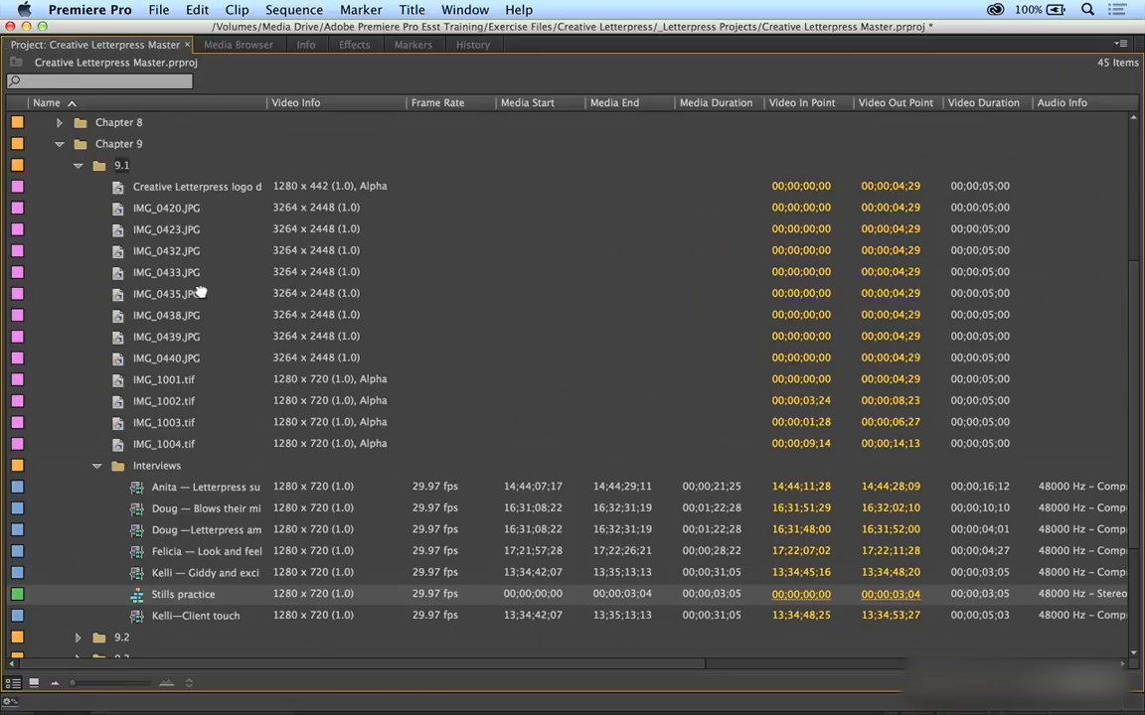
pyautogui.moveTo(106, 167); pyautogui.dragTo(104, 173)
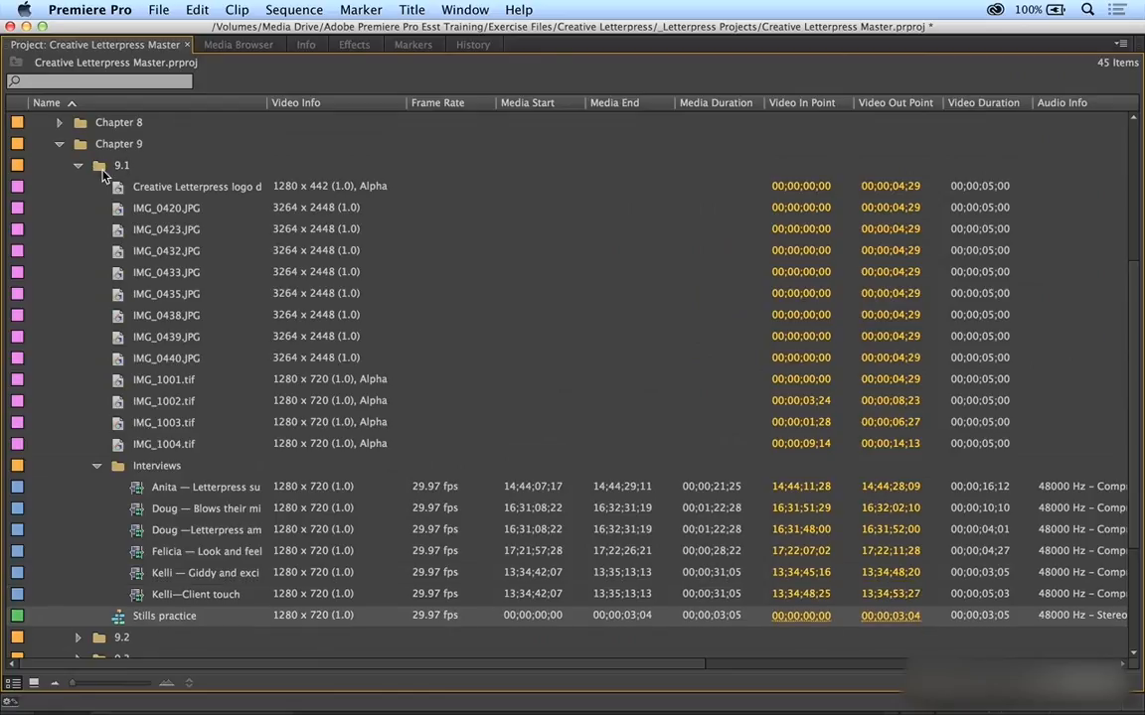
pyautogui.press('`')
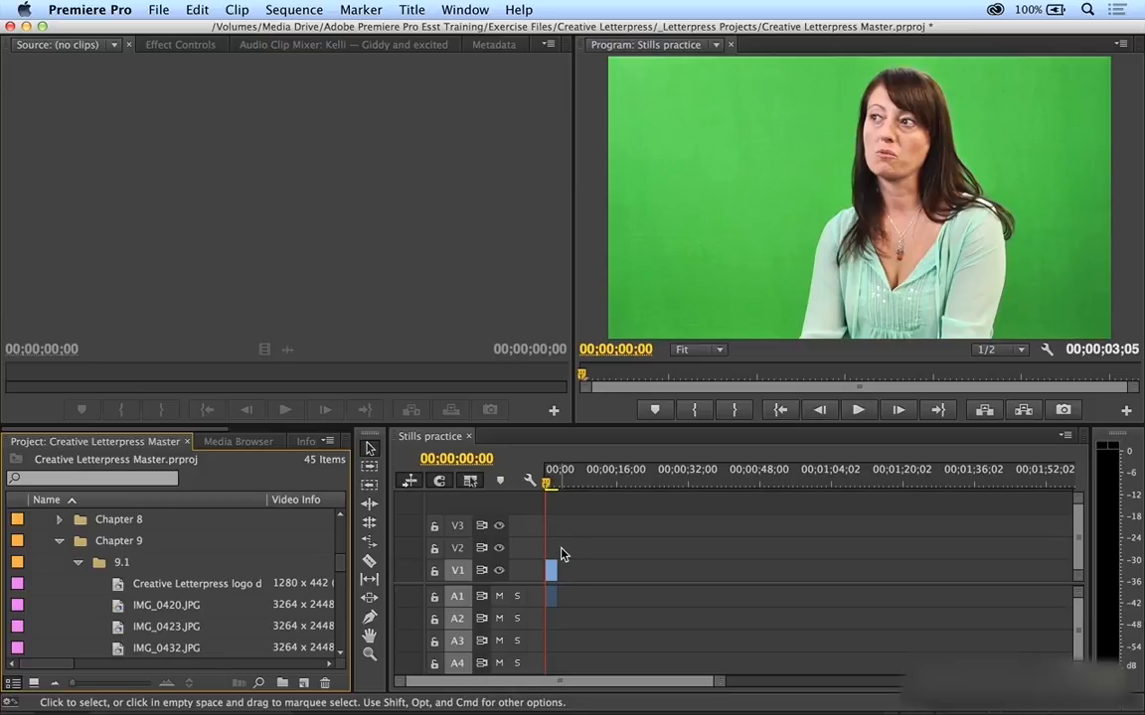
pyautogui.moveTo(587, 538); pyautogui.dragTo(547, 590)
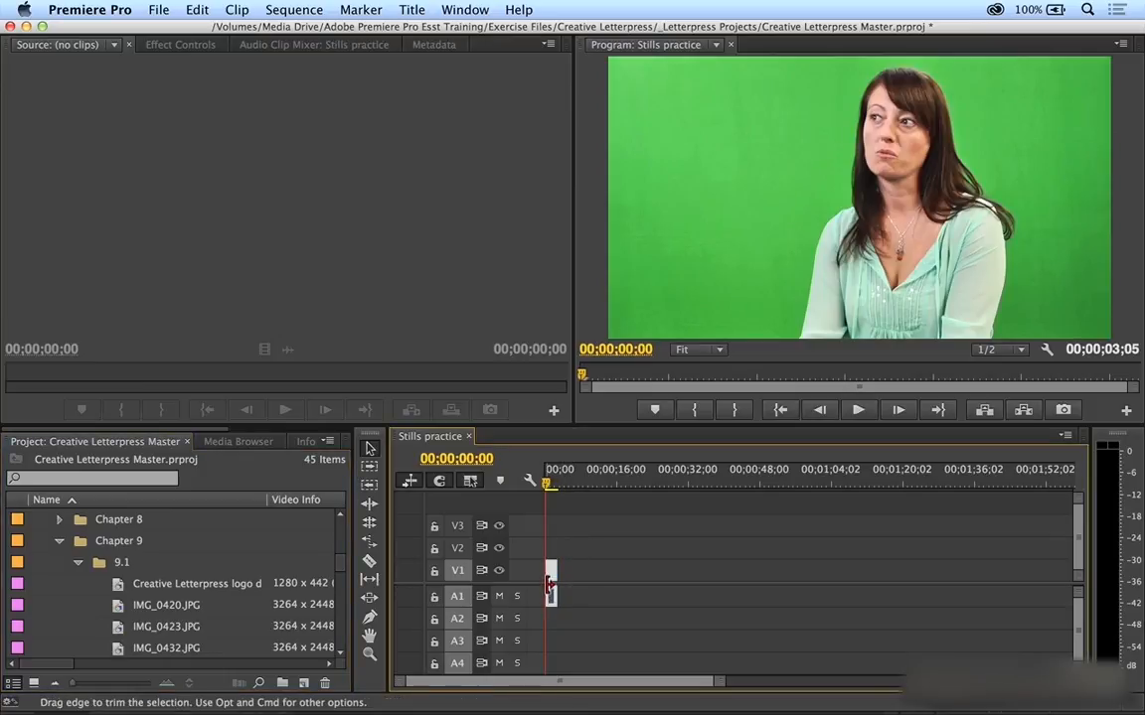
pyautogui.press('Delete')
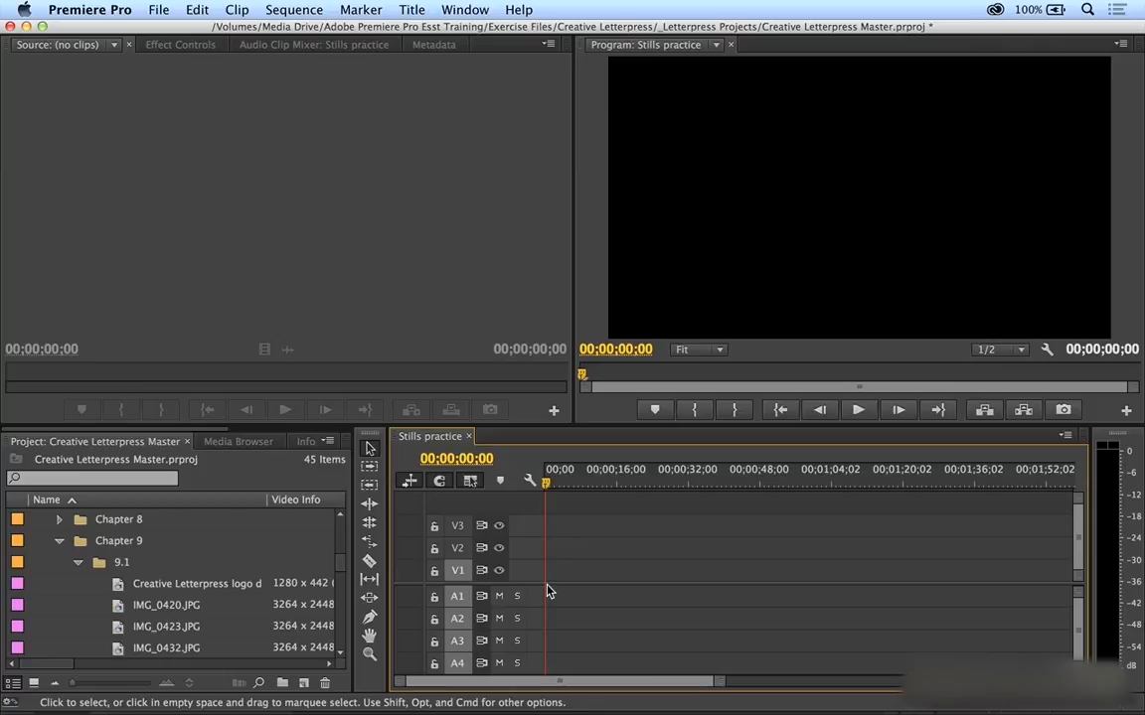
# - Review the frame size and format in the Stills practice sequence settings
pyautogui.click(294, 9)
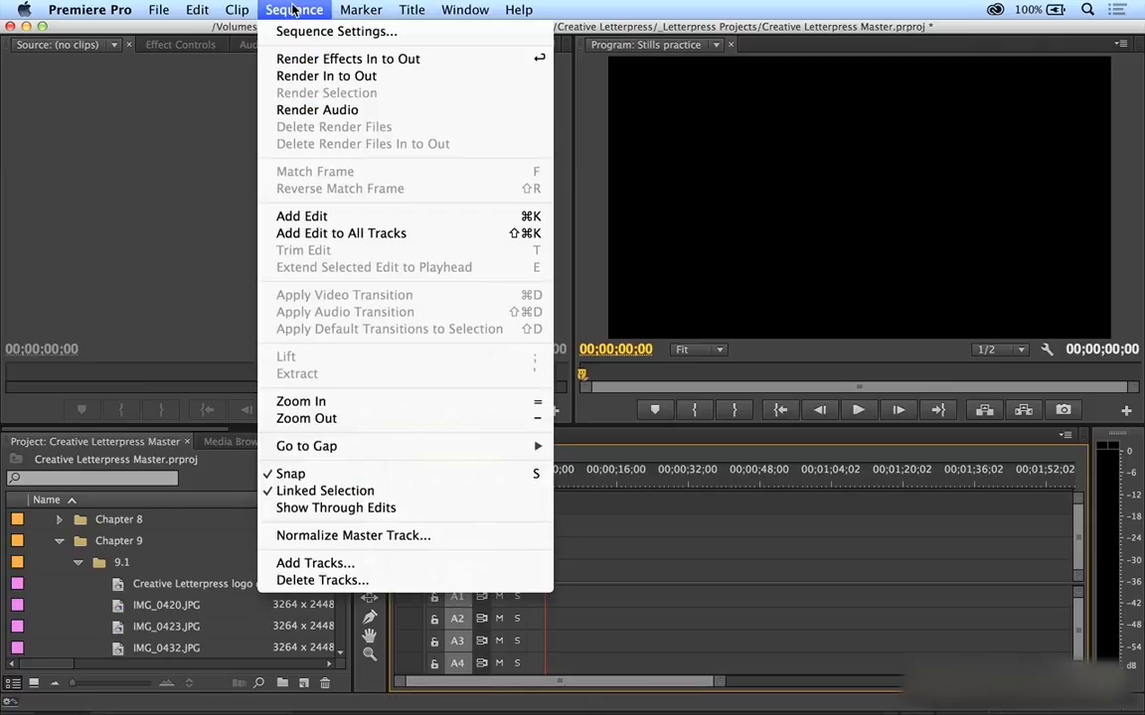
pyautogui.click(304, 33)
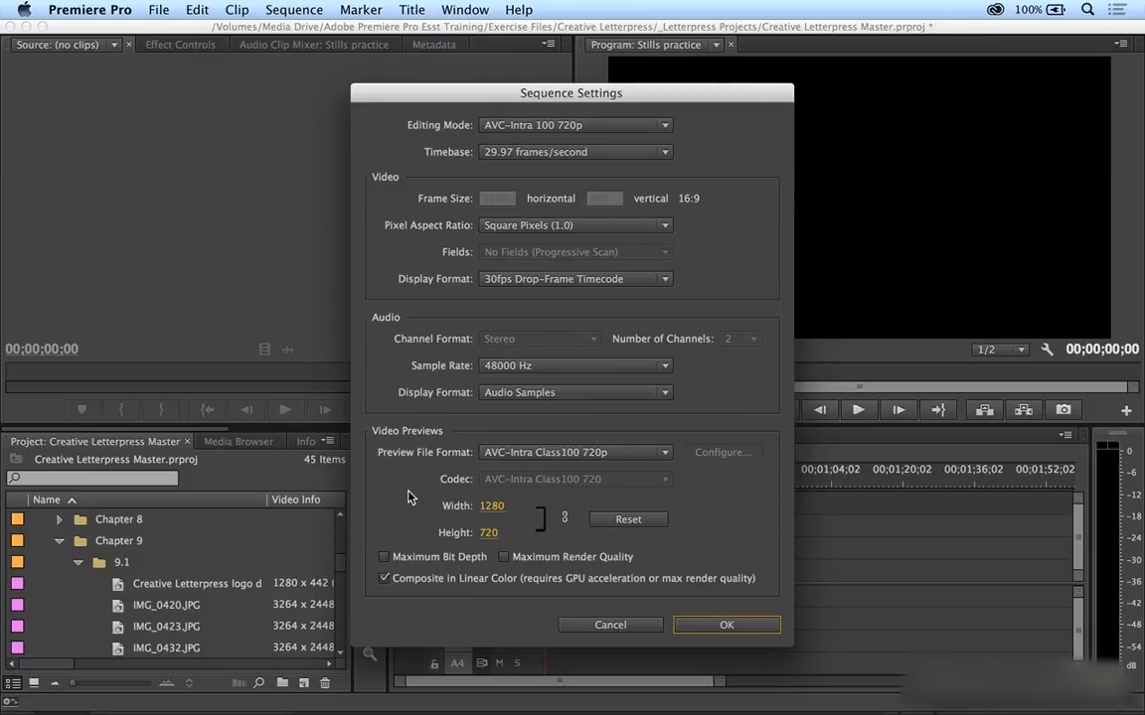
pyautogui.click(726, 628)
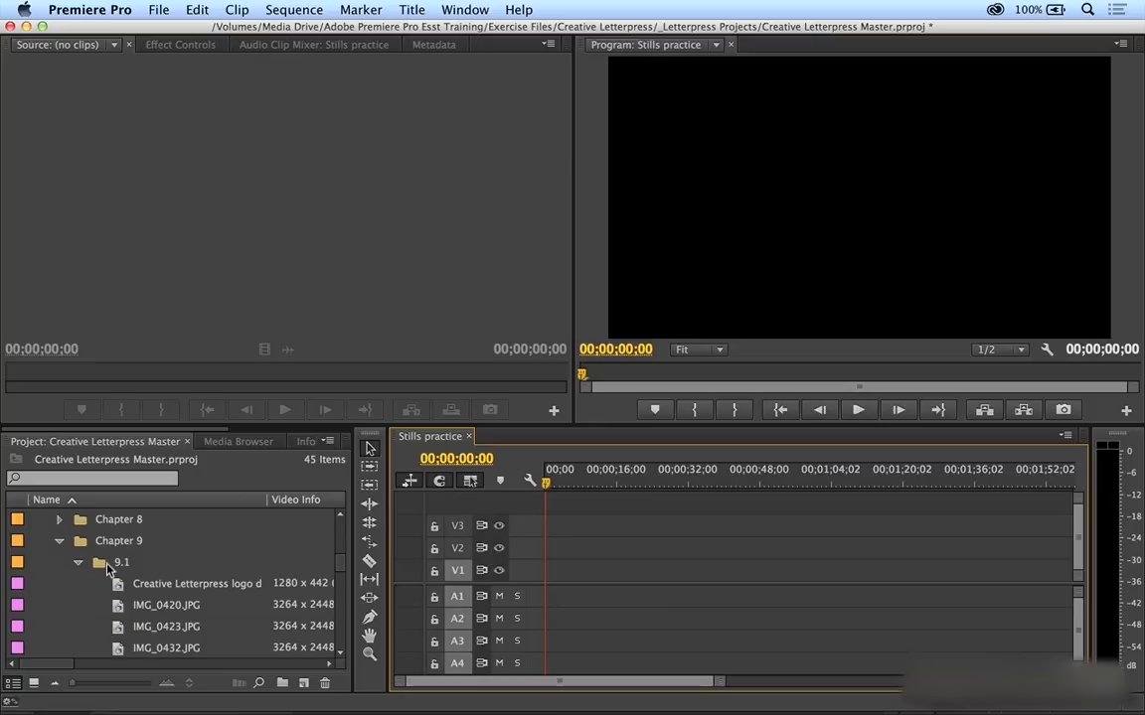
# - Switch the project to icon view and open the 9.1 bin in place through Exercise Files and Chapter 9
pyautogui.scroll(-1, 90, 549)
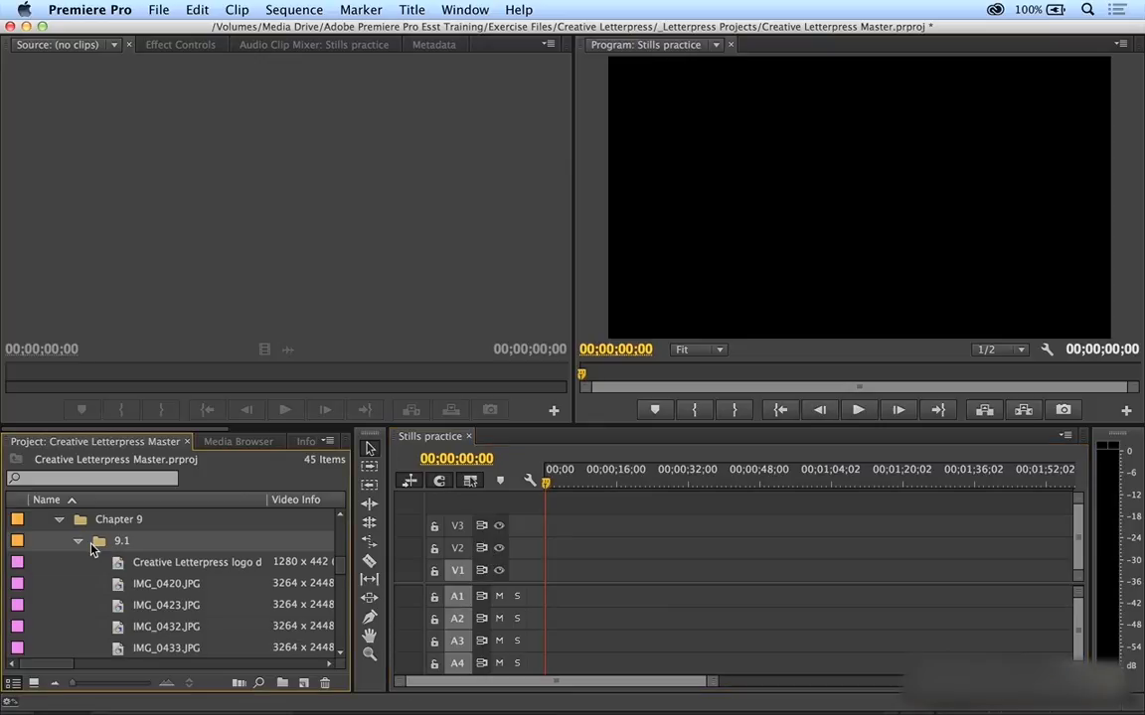
pyautogui.click(33, 683)
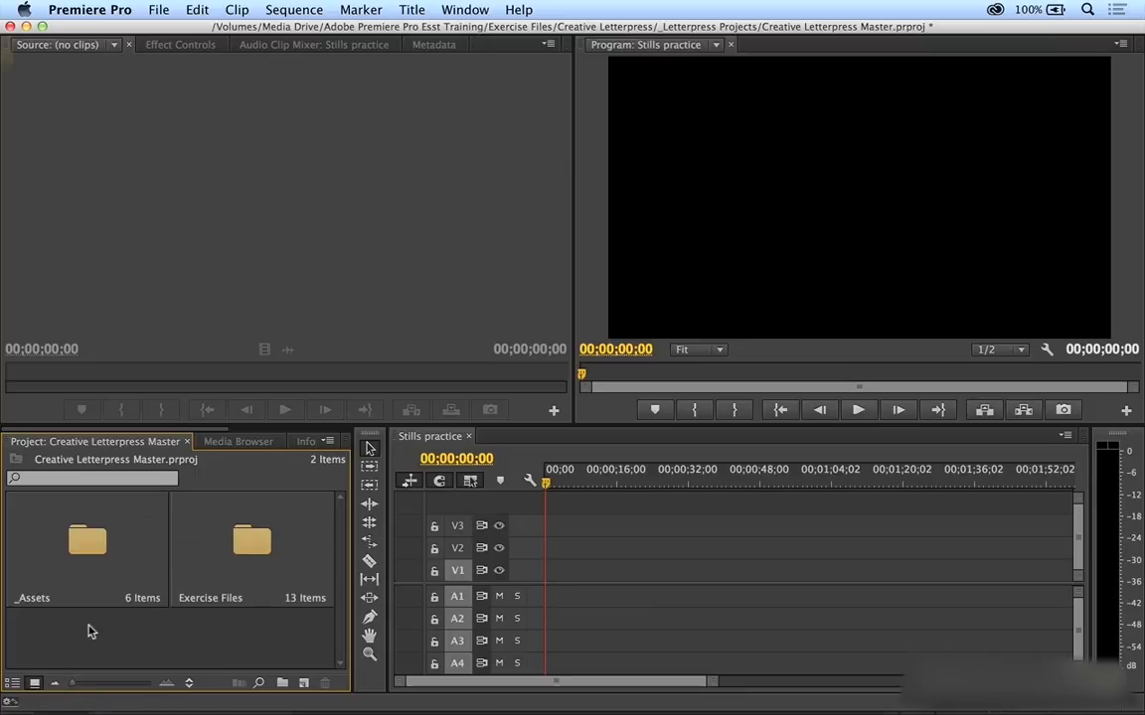
pyautogui.keyDown('super'); pyautogui.doubleClick(238, 543); pyautogui.keyUp('super')
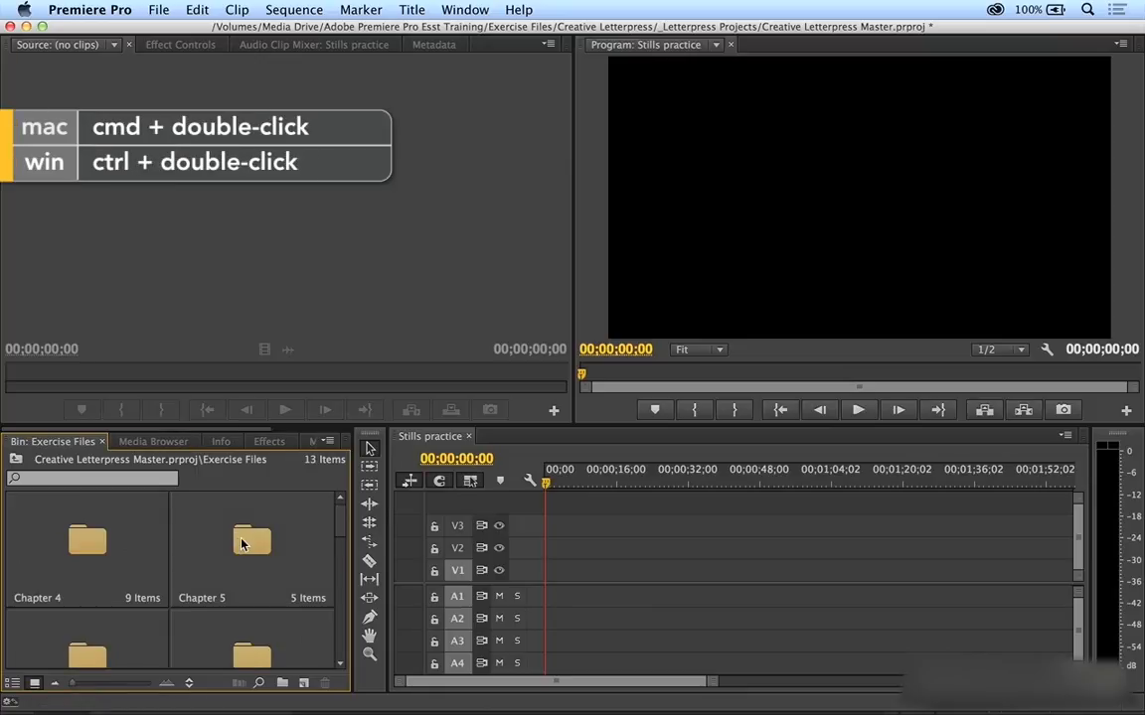
pyautogui.scroll(-4, 241, 543)
pyautogui.keyDown('super'); pyautogui.doubleClick(247, 605); pyautogui.keyUp('super')
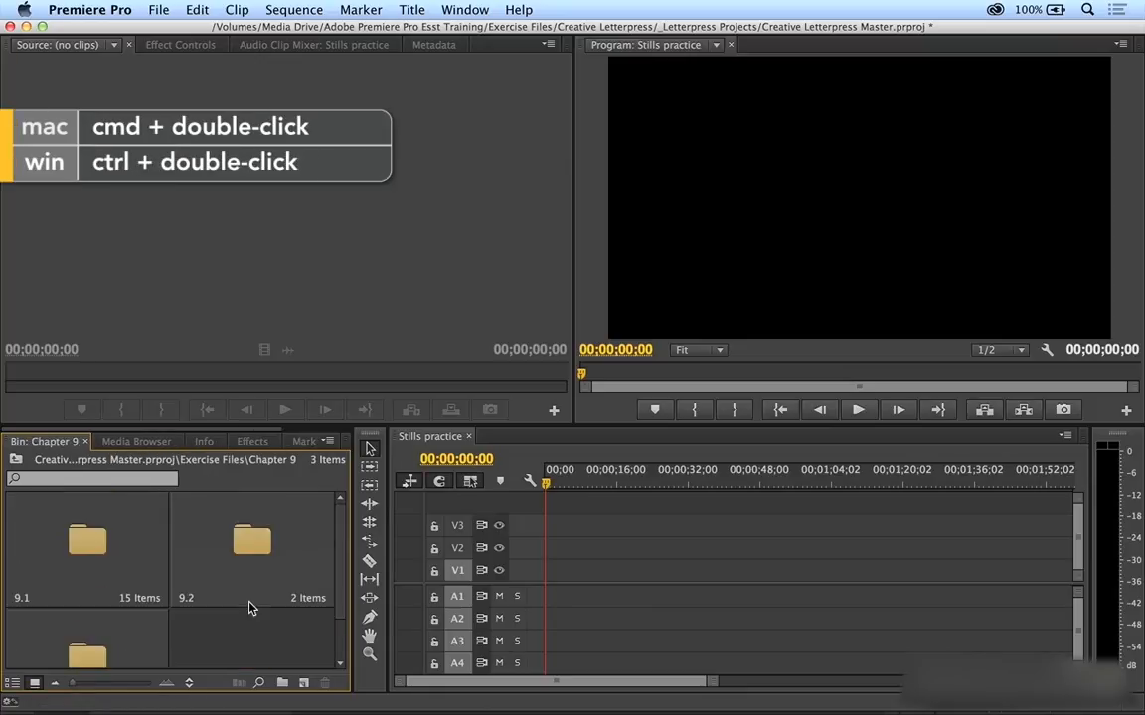
pyautogui.keyDown('super'); pyautogui.doubleClick(102, 563); pyautogui.keyUp('super')
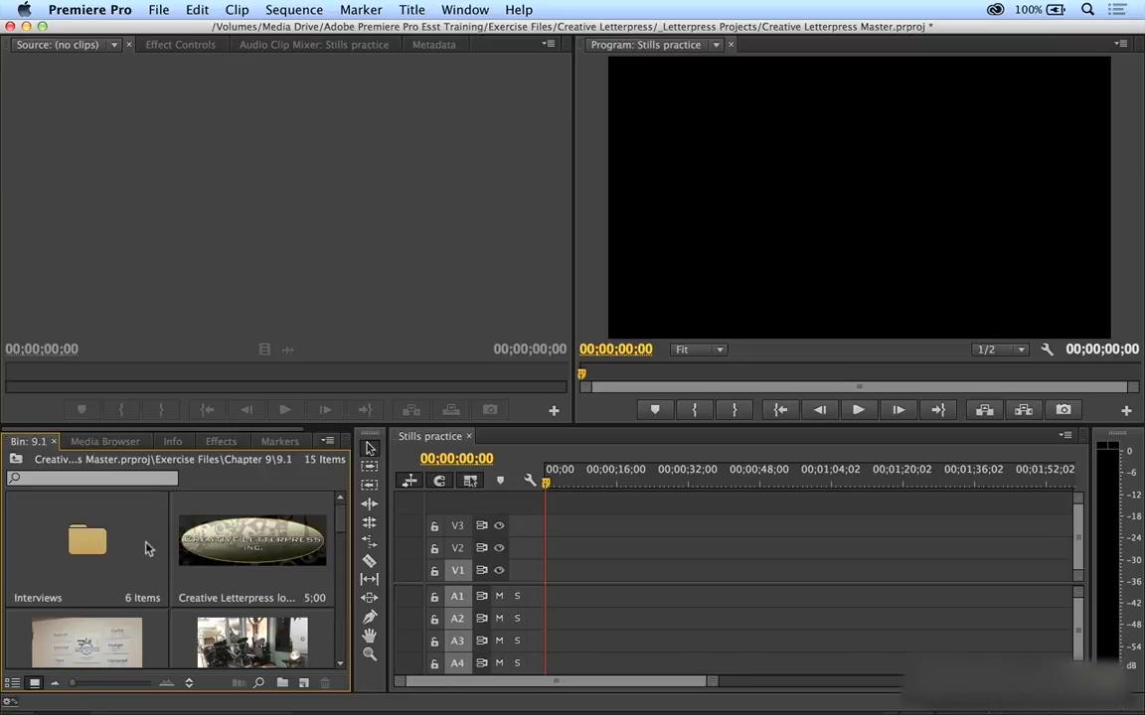
# - Place the Creative Letterpress logo, IMG_0432.JPG and IMG_1004.tif back to back on track V1 from the sequence start
pyautogui.scroll(-3, 338, 535)
pyautogui.scroll(3, 339, 541)
pyautogui.click(239, 546)
pyautogui.moveTo(238, 547); pyautogui.dragTo(556, 568)
pyautogui.scroll(-5, 256, 566)
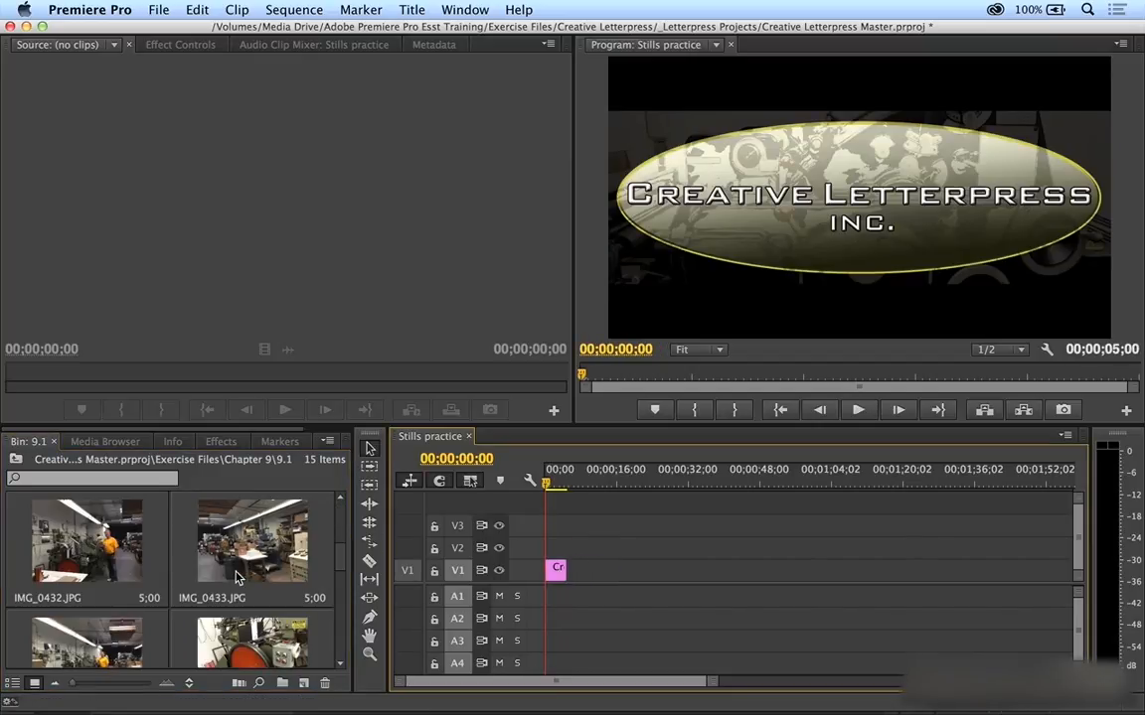
pyautogui.moveTo(69, 548); pyautogui.dragTo(588, 569)
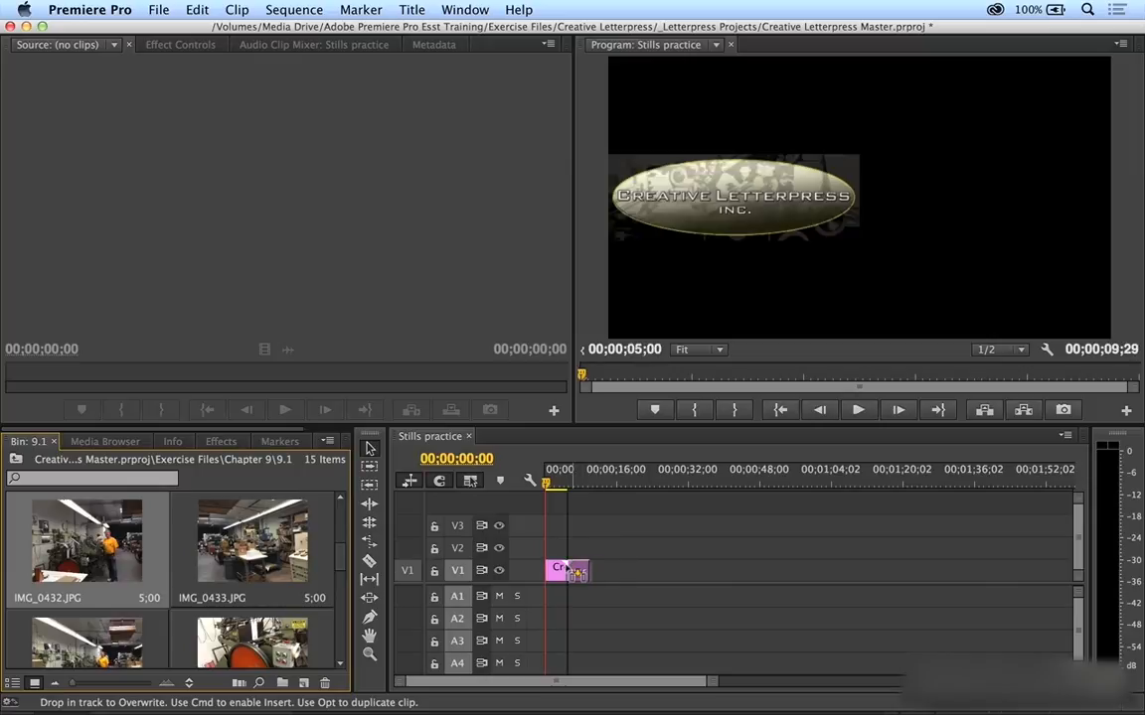
pyautogui.scroll(-4, 222, 575)
pyautogui.scroll(-5, 222, 574)
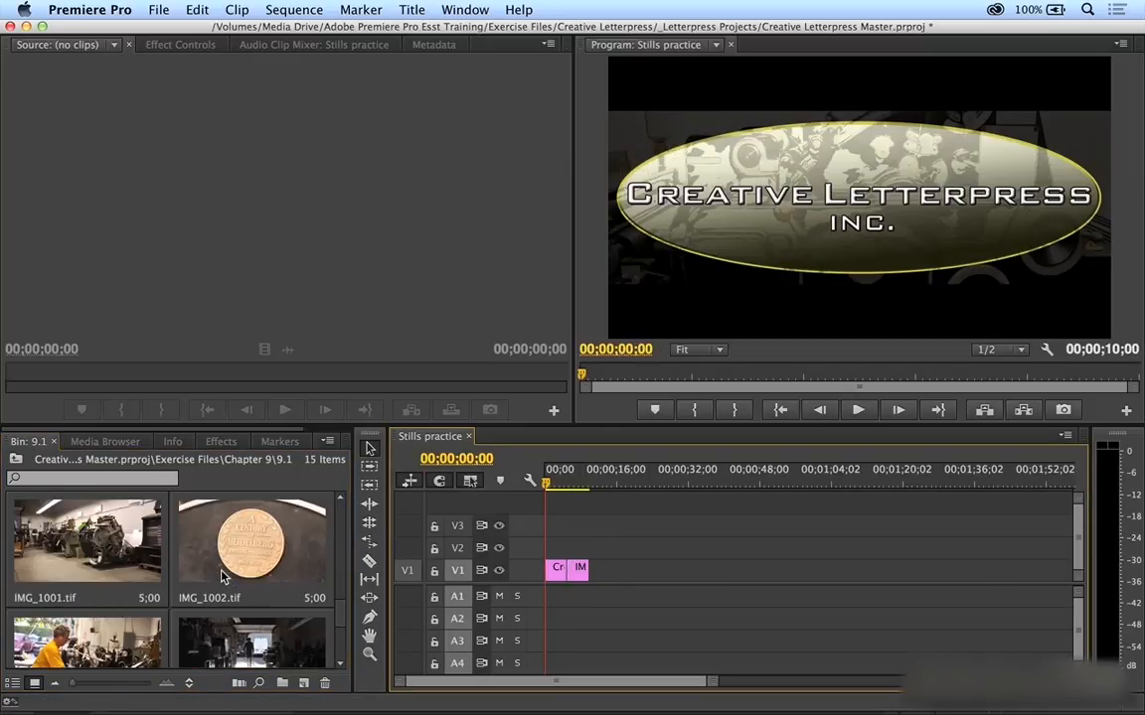
pyautogui.moveTo(620, 594); pyautogui.dragTo(601, 569)
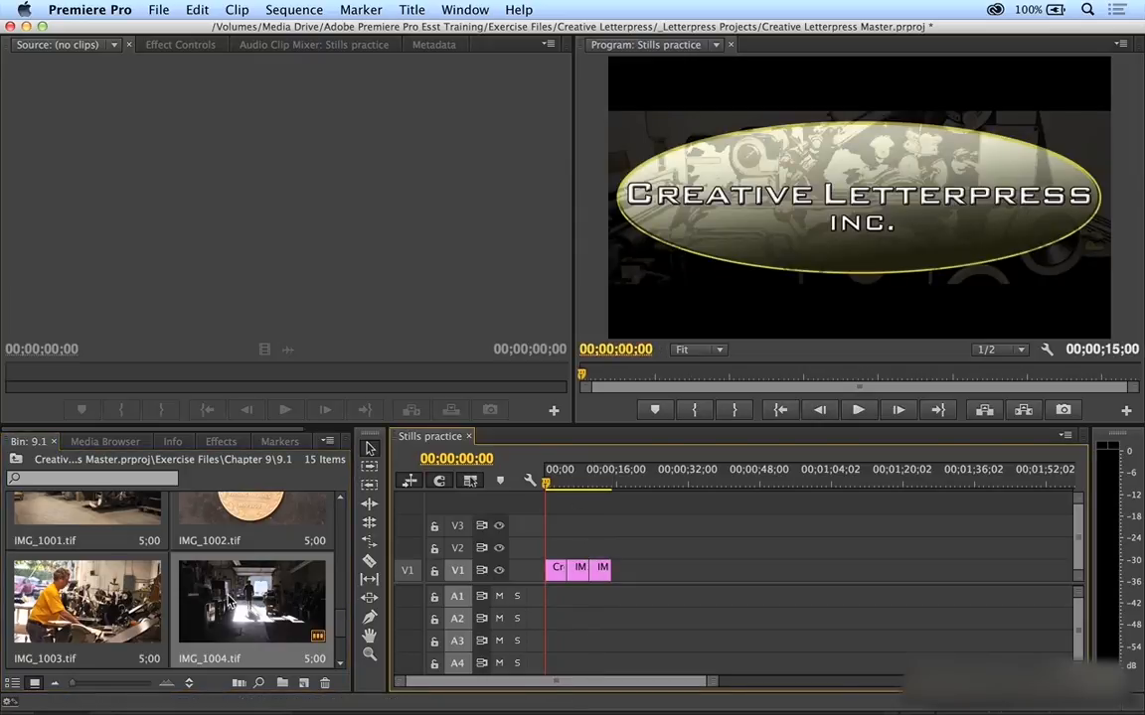
# - Return the 9.1 bin to list view and compare IMG_1004.tif's listed frame size with its picture in the sequence
pyautogui.click(13, 684)
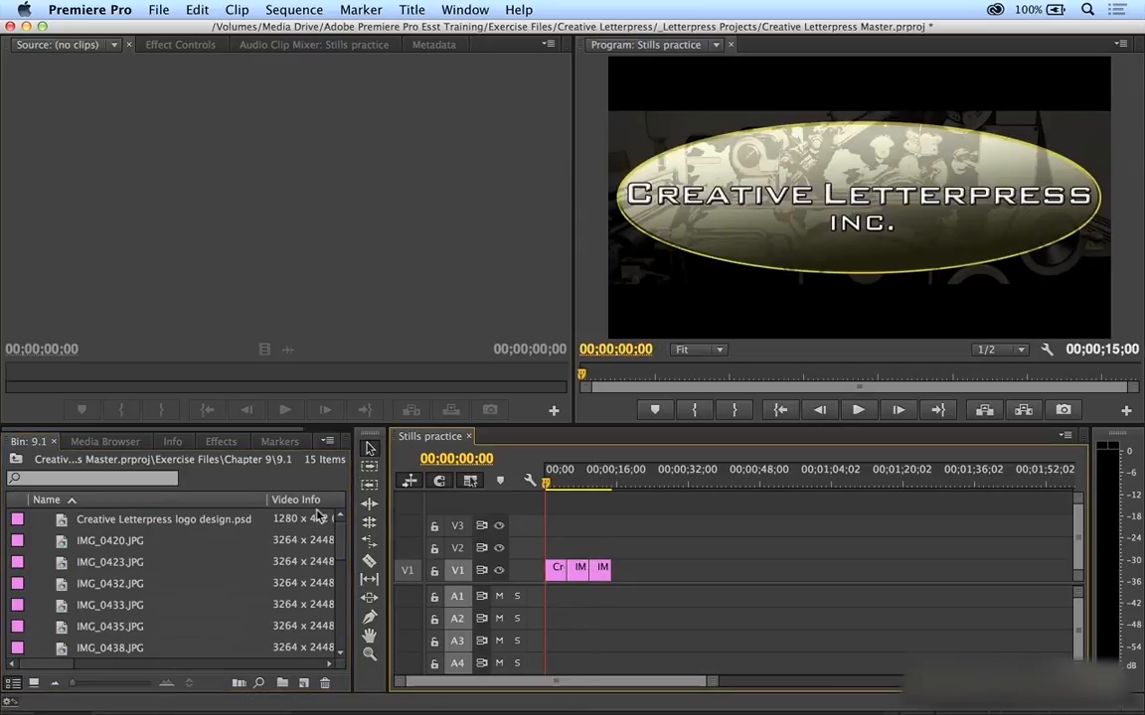
pyautogui.moveTo(546, 484); pyautogui.dragTo(601, 494)
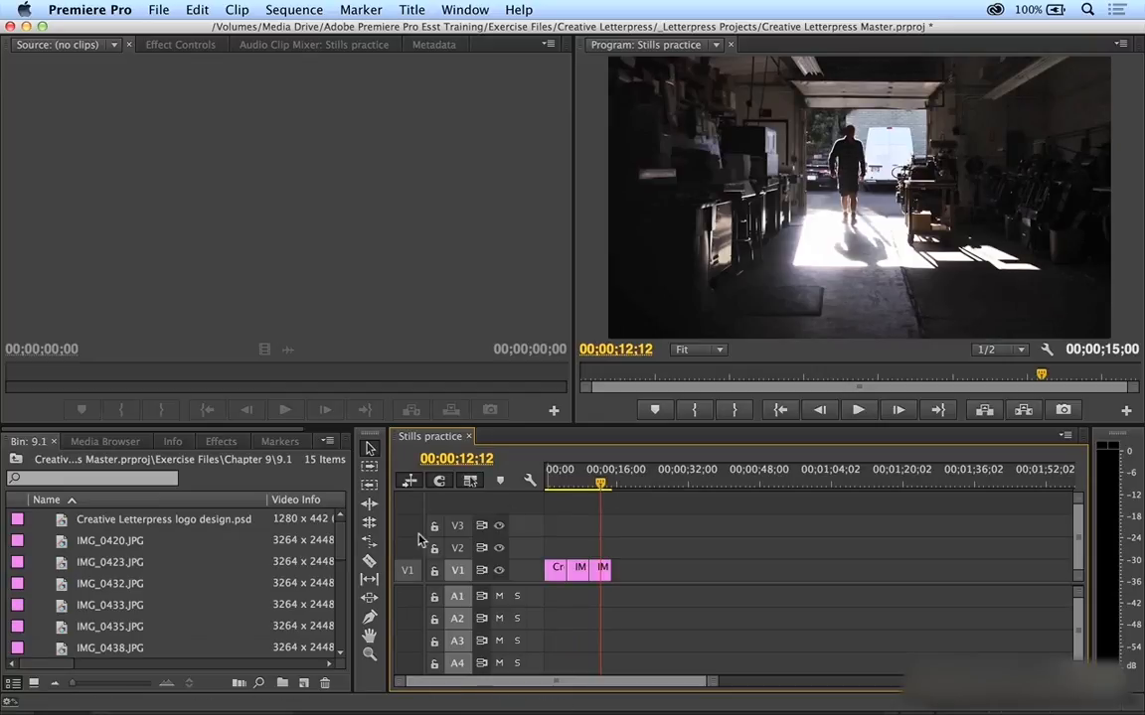
pyautogui.moveTo(340, 524); pyautogui.dragTo(301, 605)
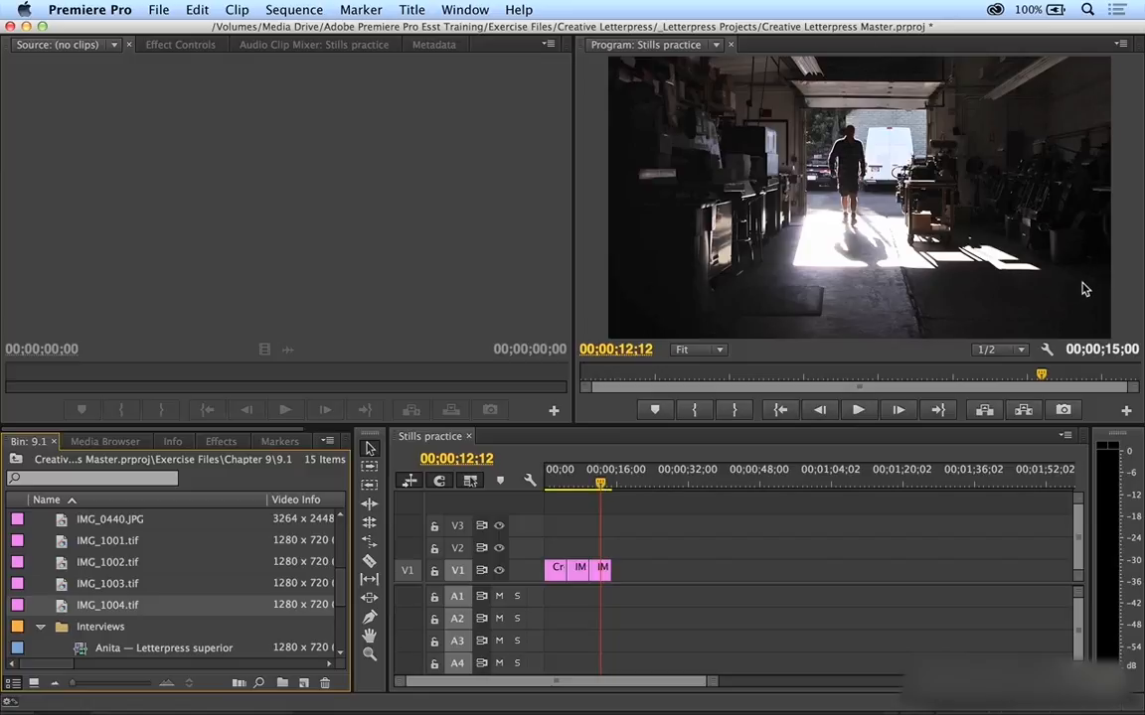
# - Examine how far IMG_0432.JPG extends beyond the frame by viewing its bounds at 25% zoom, and restore the Fit view
pyautogui.click(583, 485)
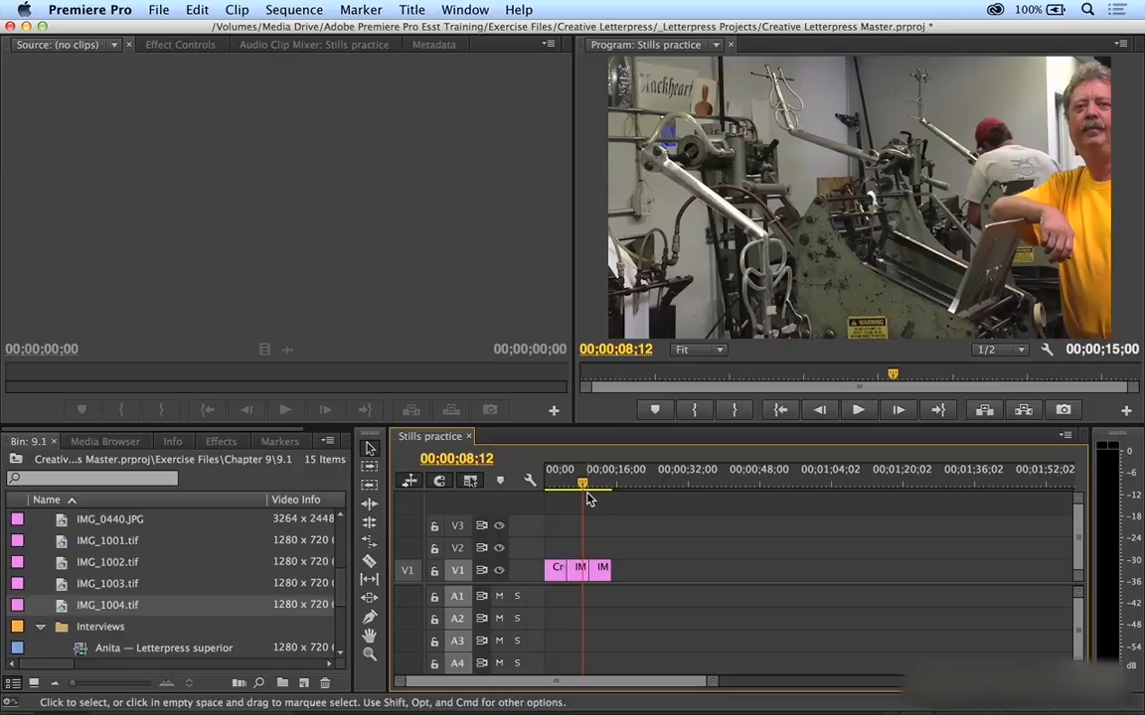
pyautogui.click(704, 350)
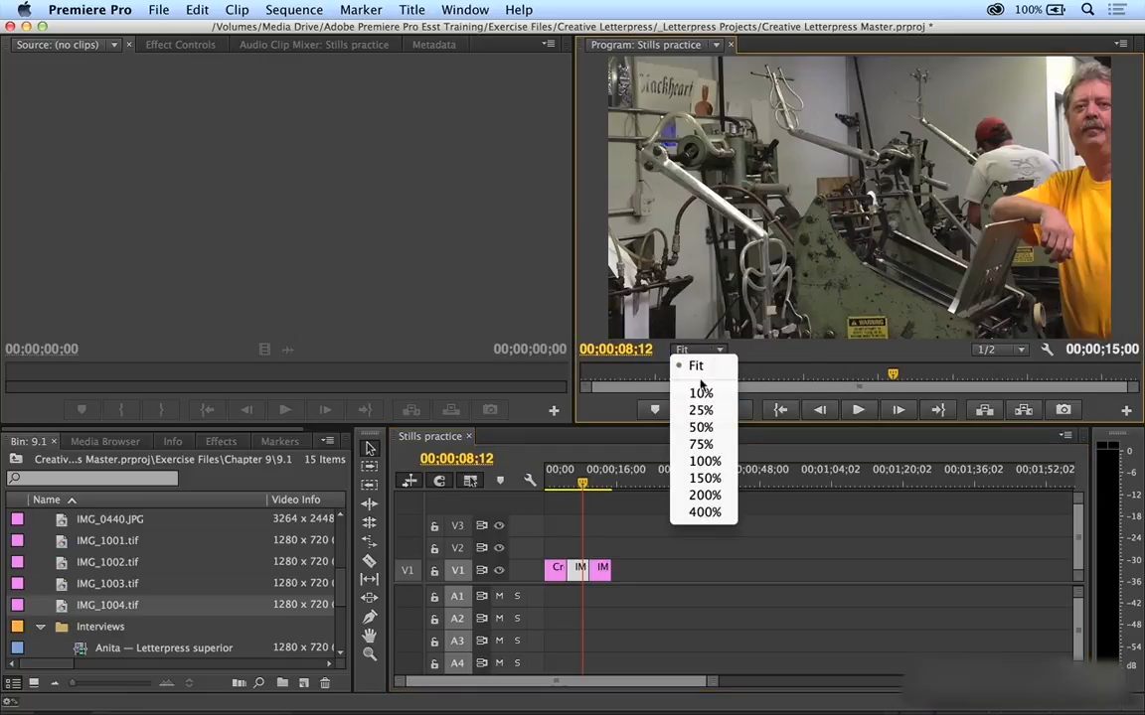
pyautogui.click(700, 411)
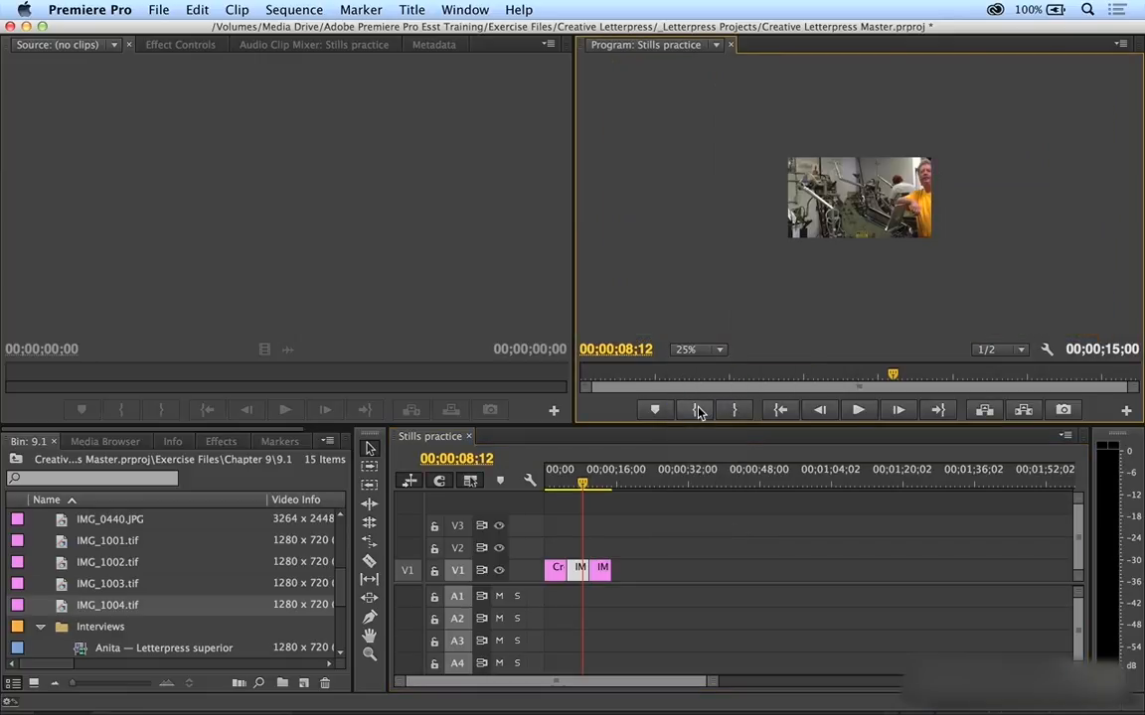
pyautogui.doubleClick(870, 191)
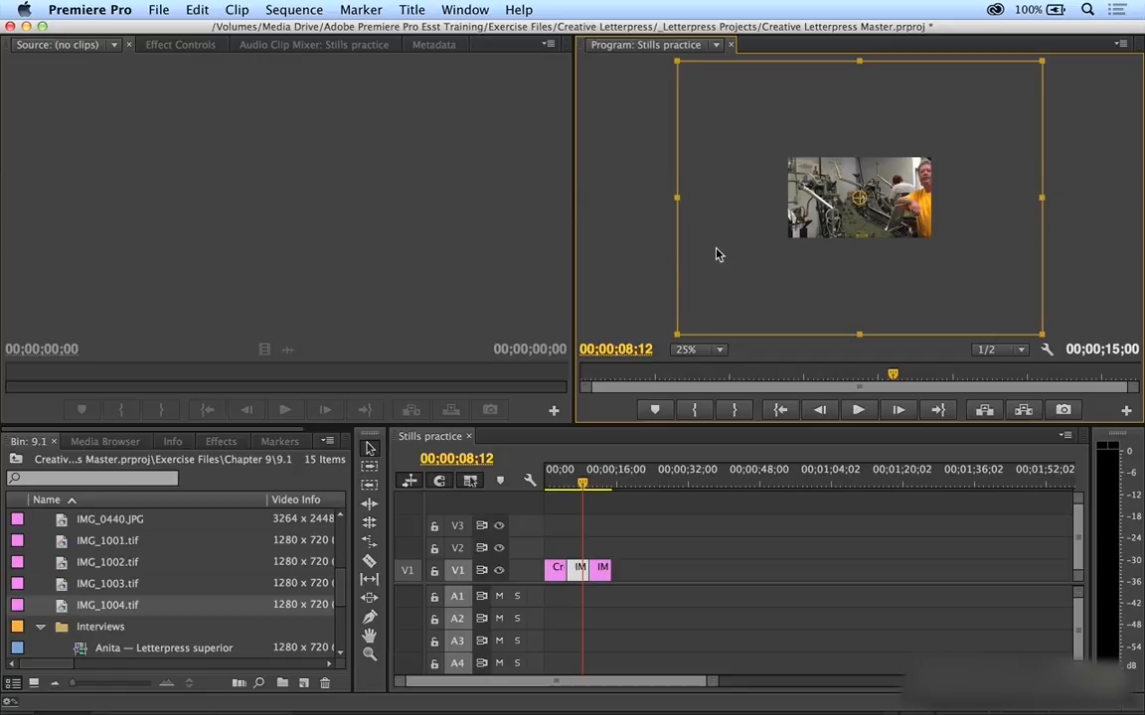
pyautogui.click(698, 349)
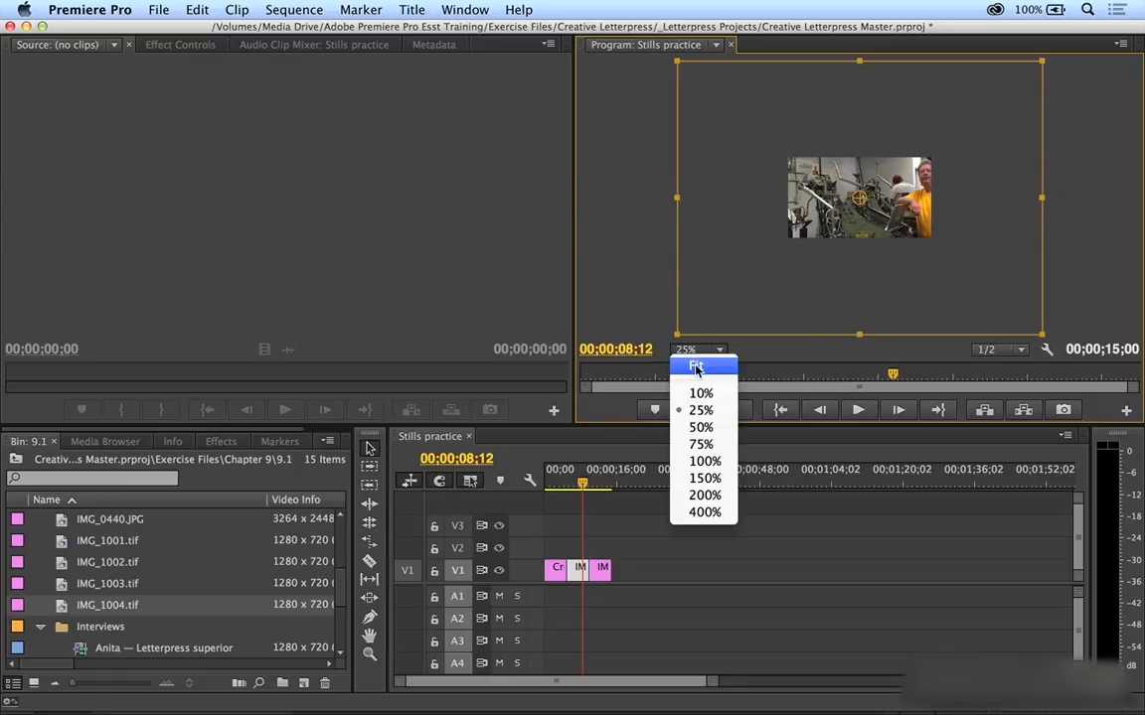
pyautogui.click(696, 367)
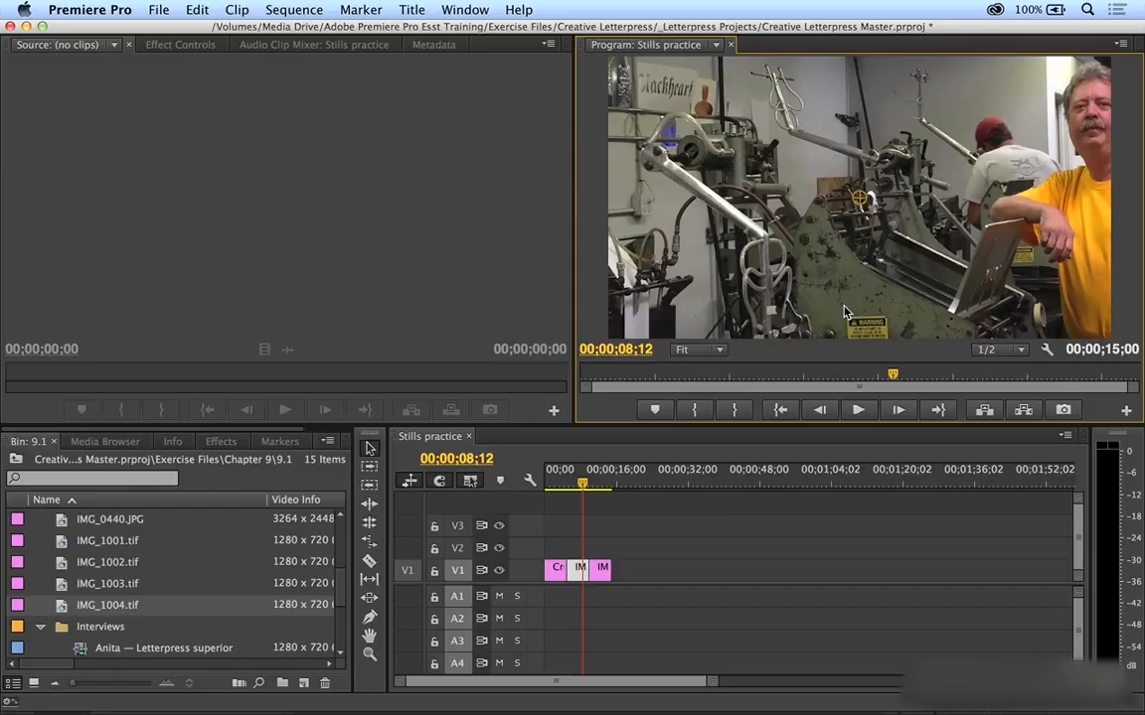
# - Scale the IMG_0432.JPG clip in the timeline to the sequence's frame size
pyautogui.rightClick(578, 574)
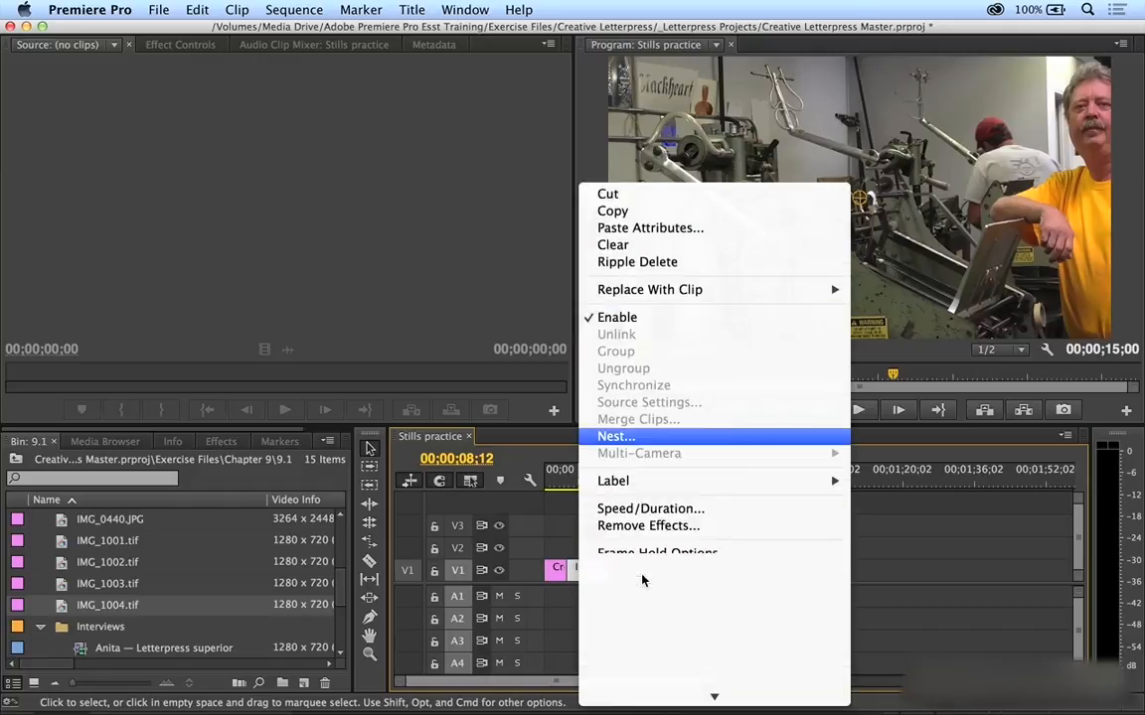
pyautogui.click(647, 458)
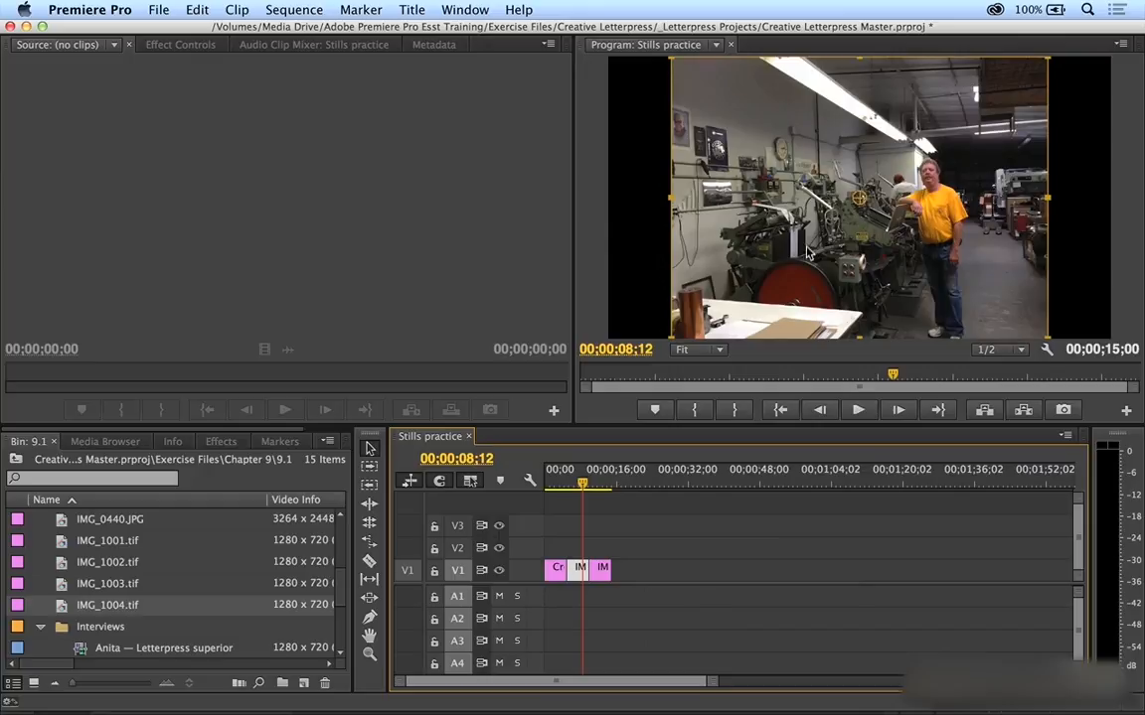
# - Review the Default scale to frame size option in the General preferences and close them without changes
pyautogui.click(89, 9)
pyautogui.moveTo(149, 58)
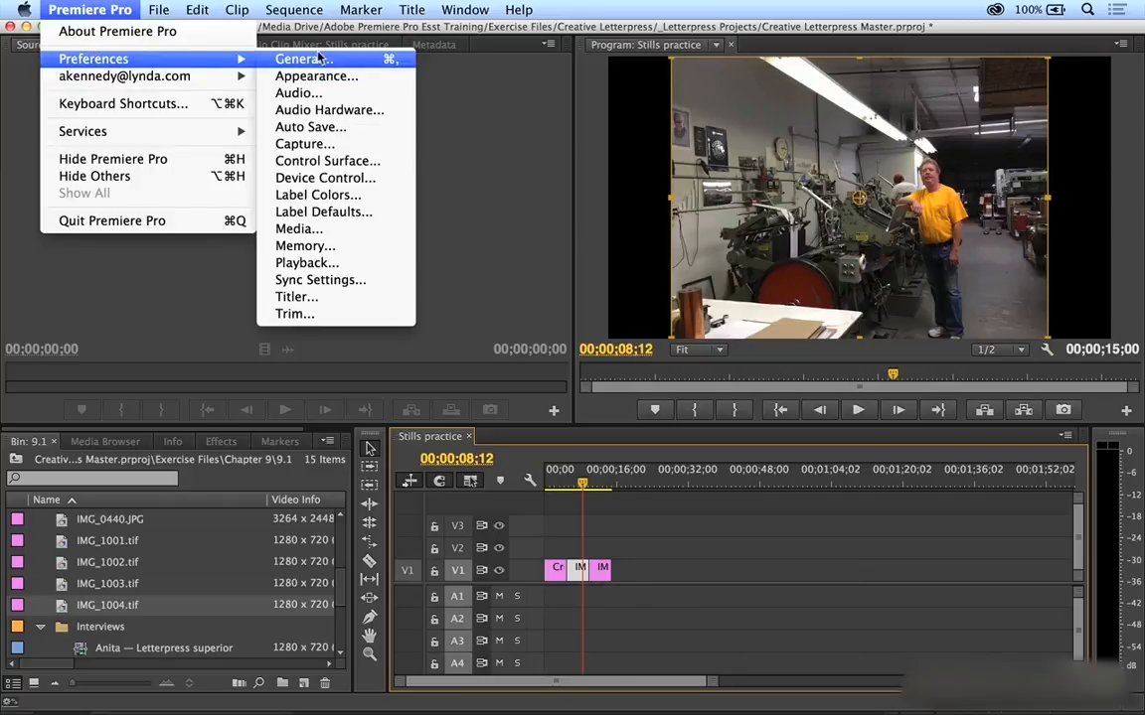
pyautogui.click(304, 60)
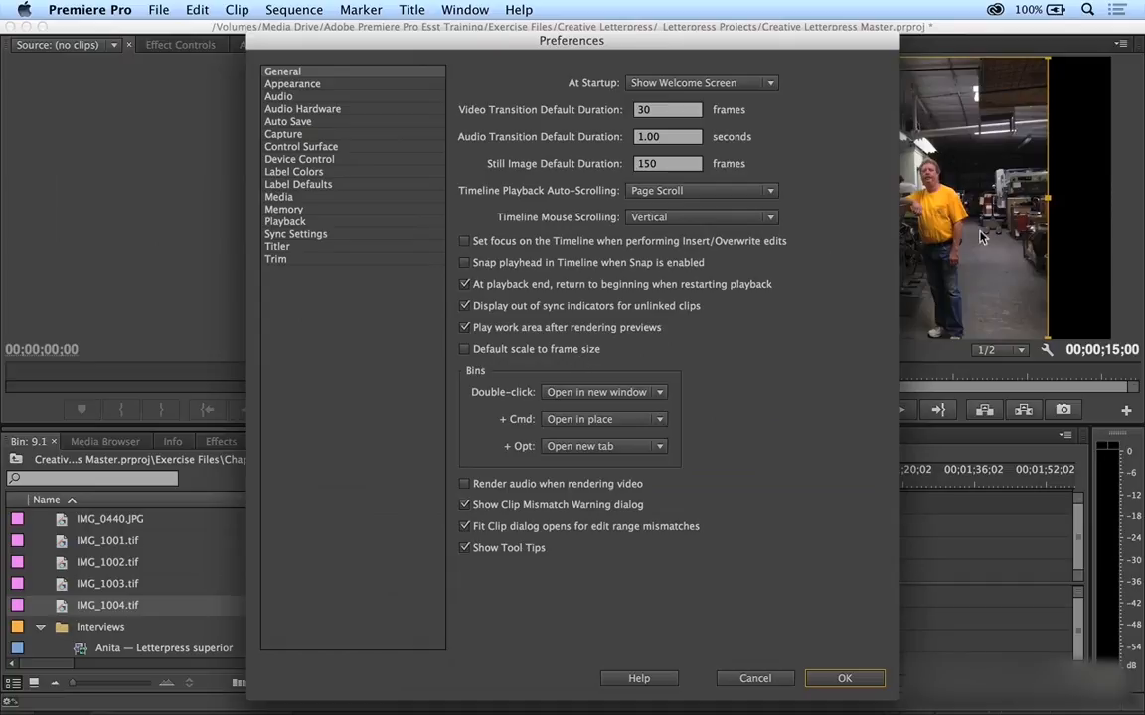
pyautogui.click(747, 678)
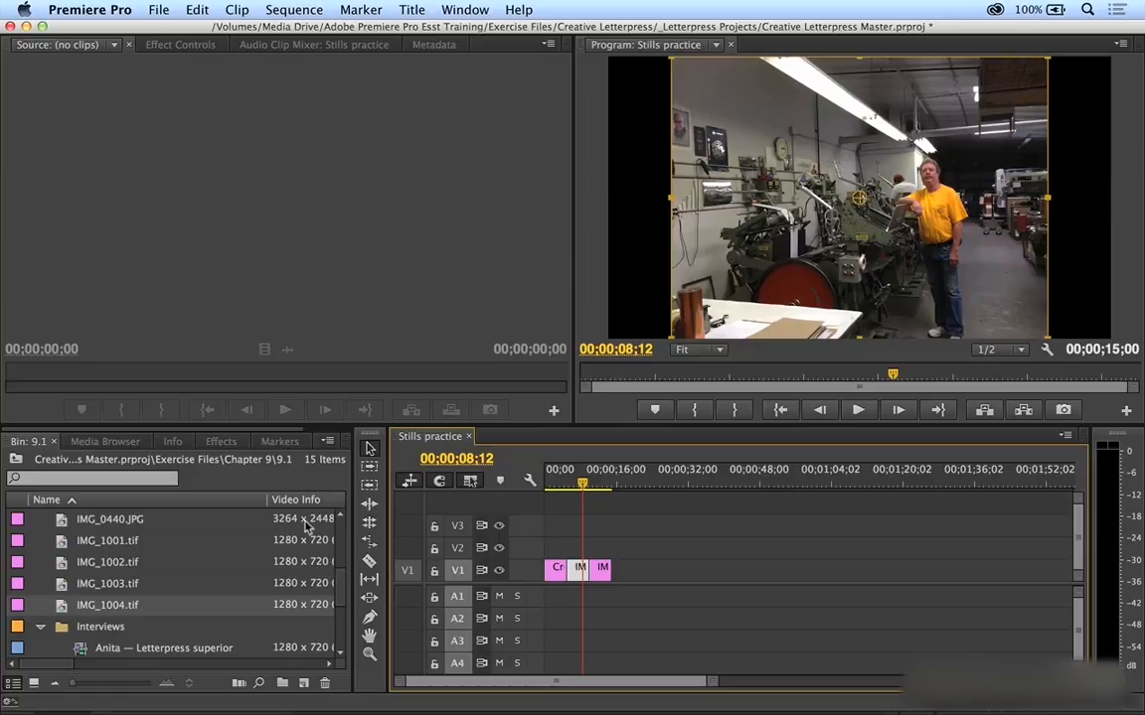
# - Place the Letterpress amazing interview clip on V1 at about 27 seconds and stack the IMG_0432.JPG clip above it on V2
pyautogui.scroll(-1, 341, 589)
pyautogui.scroll(-4, 340, 589)
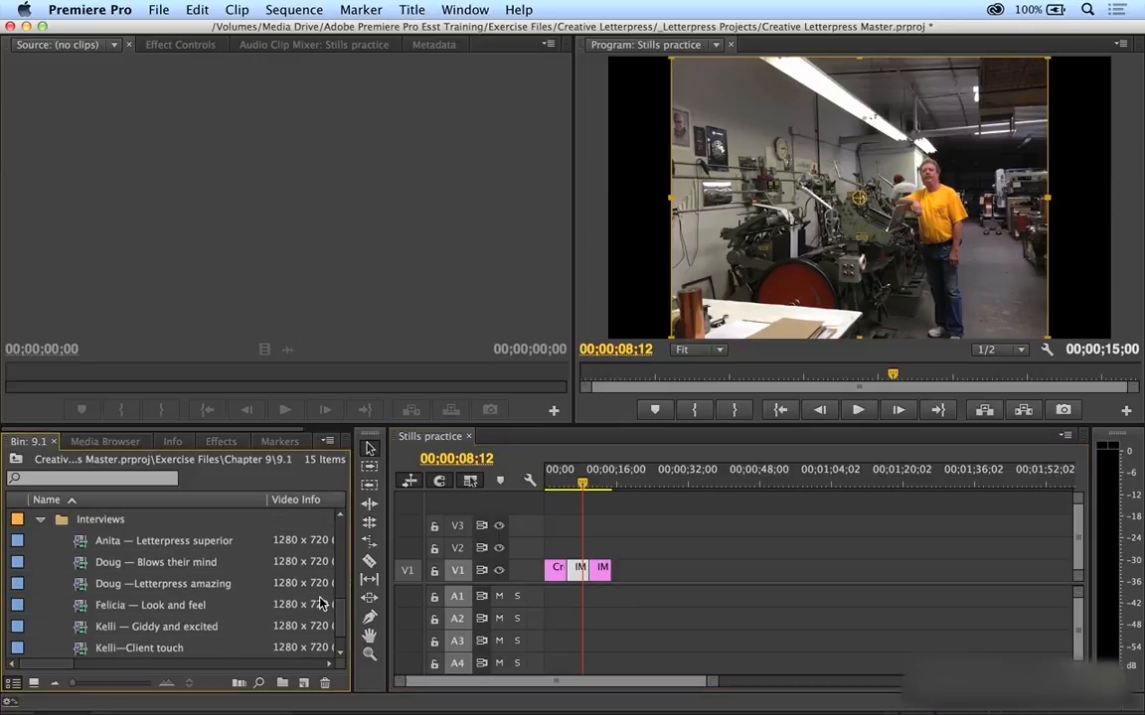
pyautogui.click(76, 588)
pyautogui.moveTo(75, 588); pyautogui.dragTo(667, 575)
pyautogui.moveTo(577, 568); pyautogui.dragTo(668, 546)
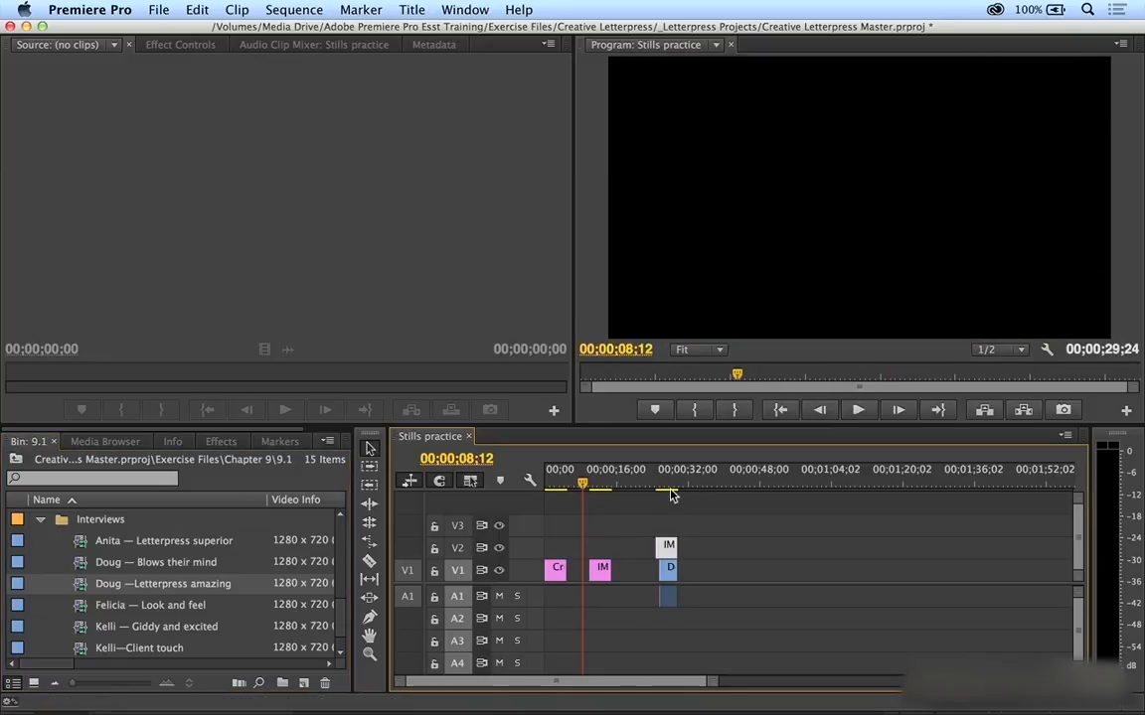
# - Compare the stacked clips at 00;00;27;23 with the V2 track output off and on
pyautogui.click(668, 486)
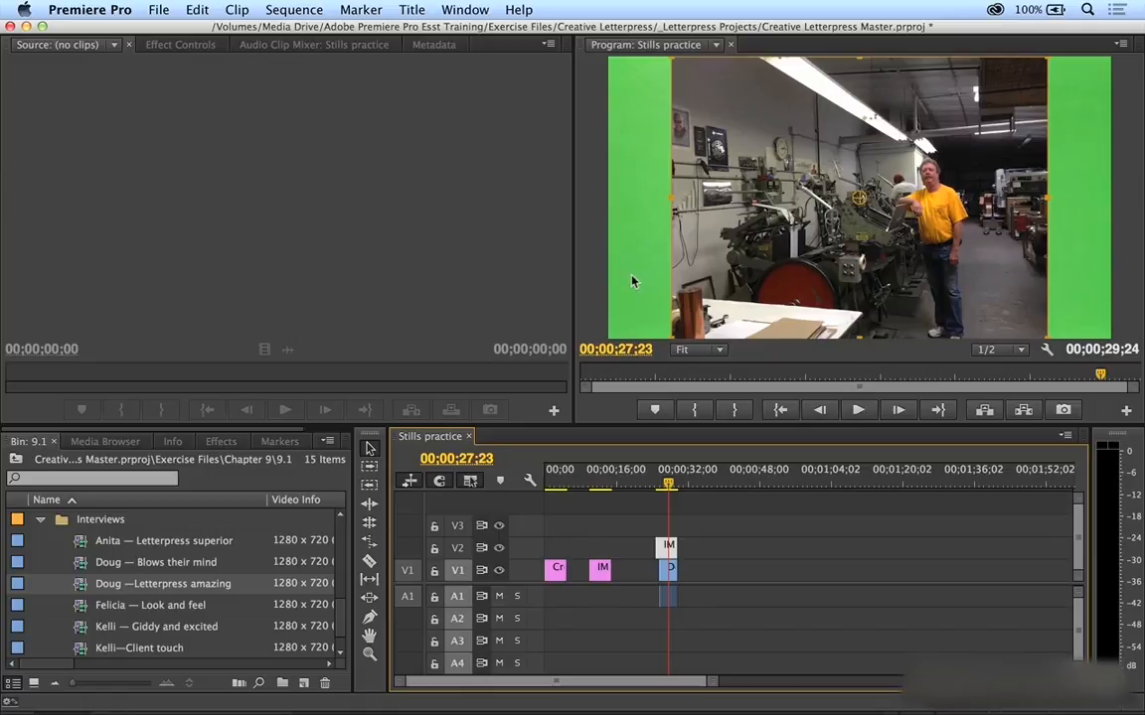
pyautogui.click(500, 550)
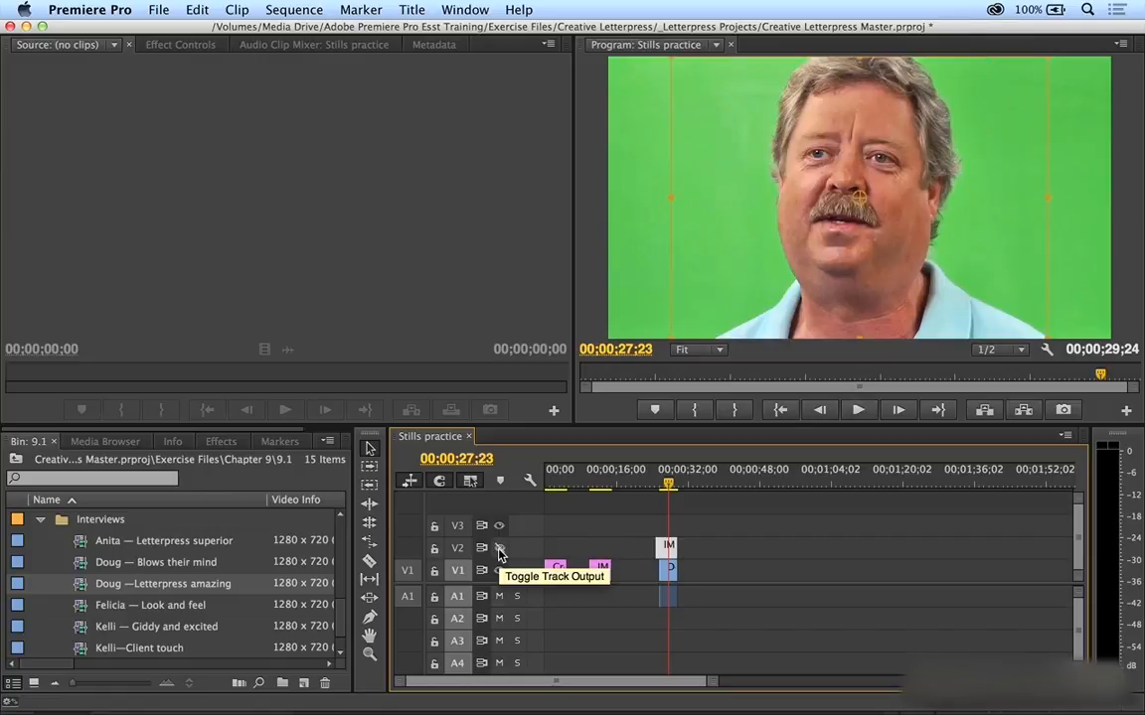
pyautogui.click(500, 549)
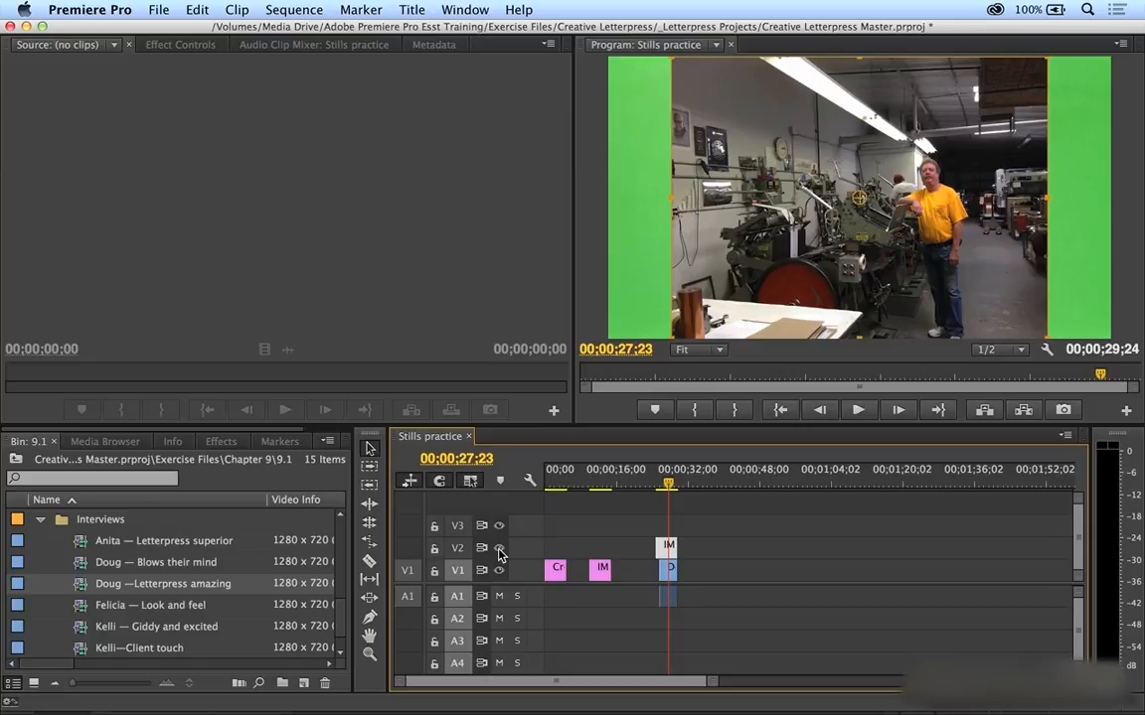
# - Create a 1280 x 720 black color matte named Black background and move it from Interviews to the top level of the 9.1 bin
pyautogui.click(304, 684)
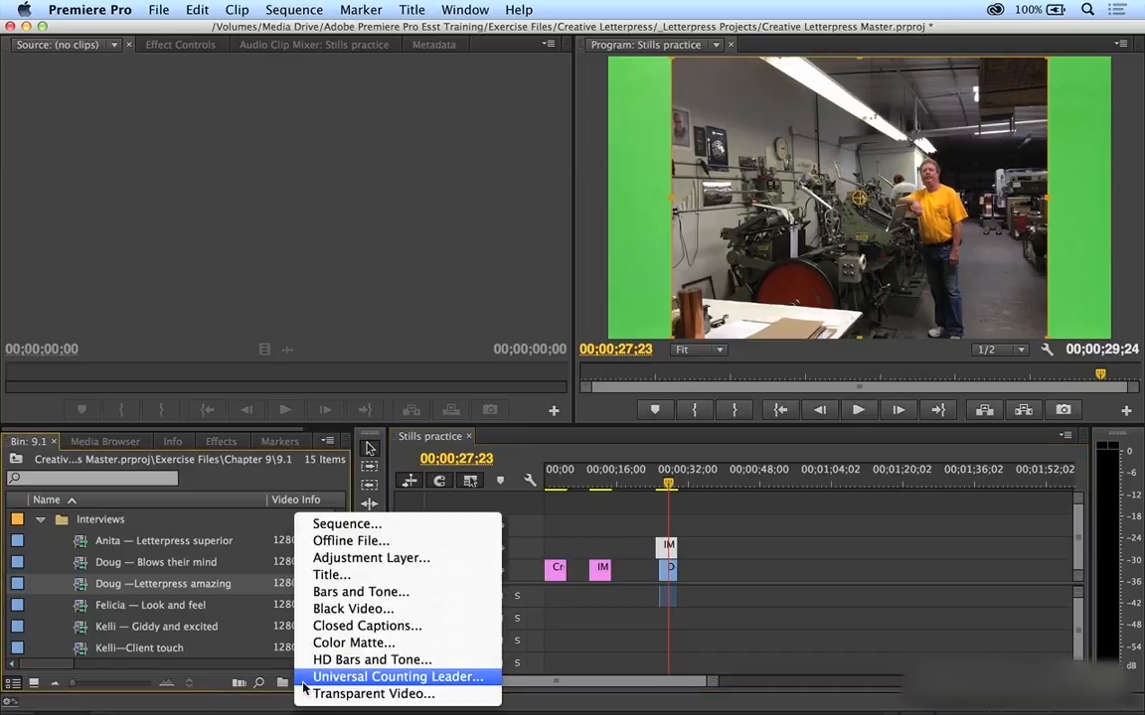
pyautogui.click(322, 642)
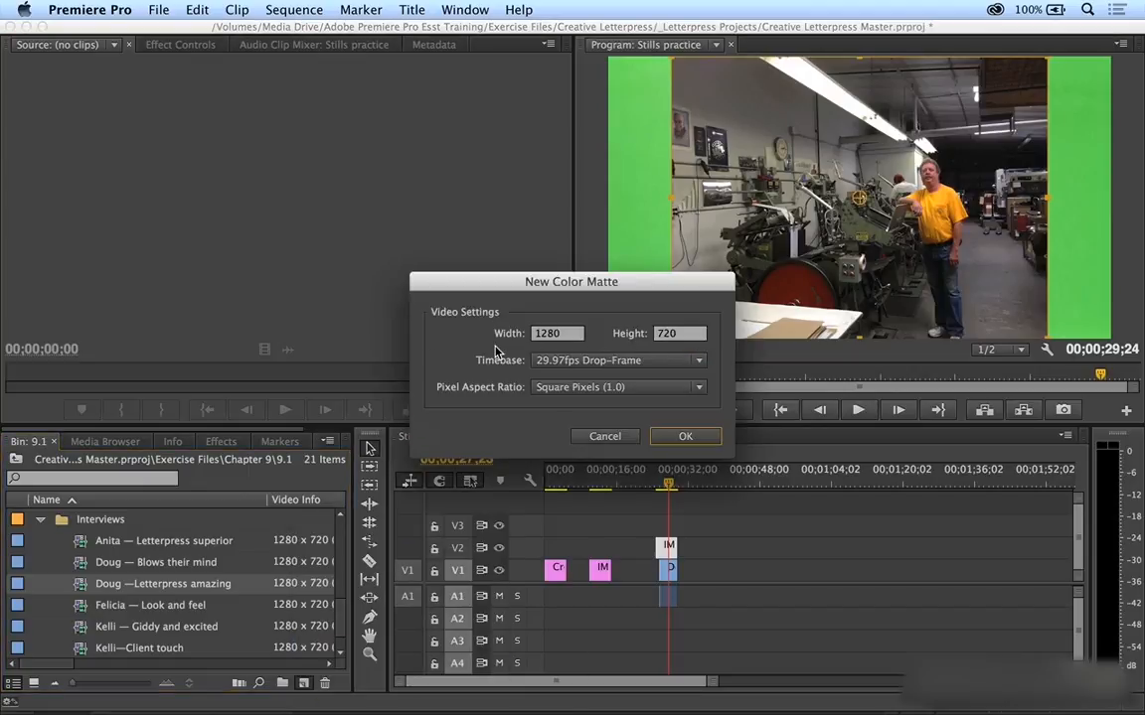
pyautogui.click(685, 437)
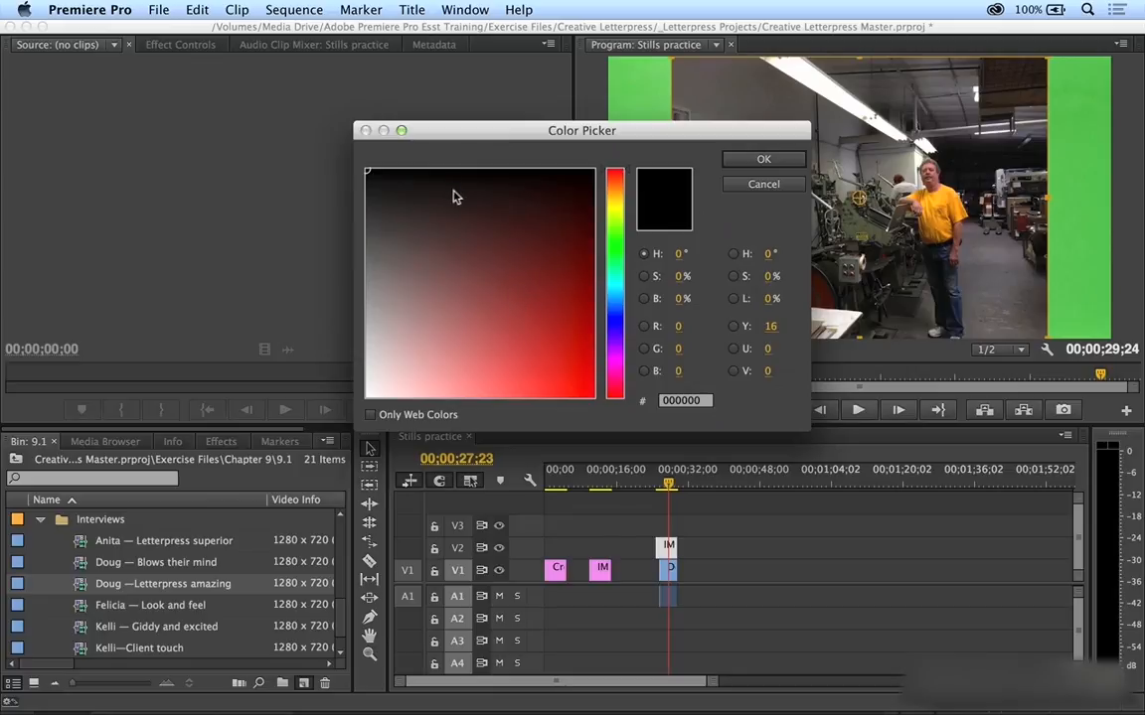
pyautogui.click(763, 159)
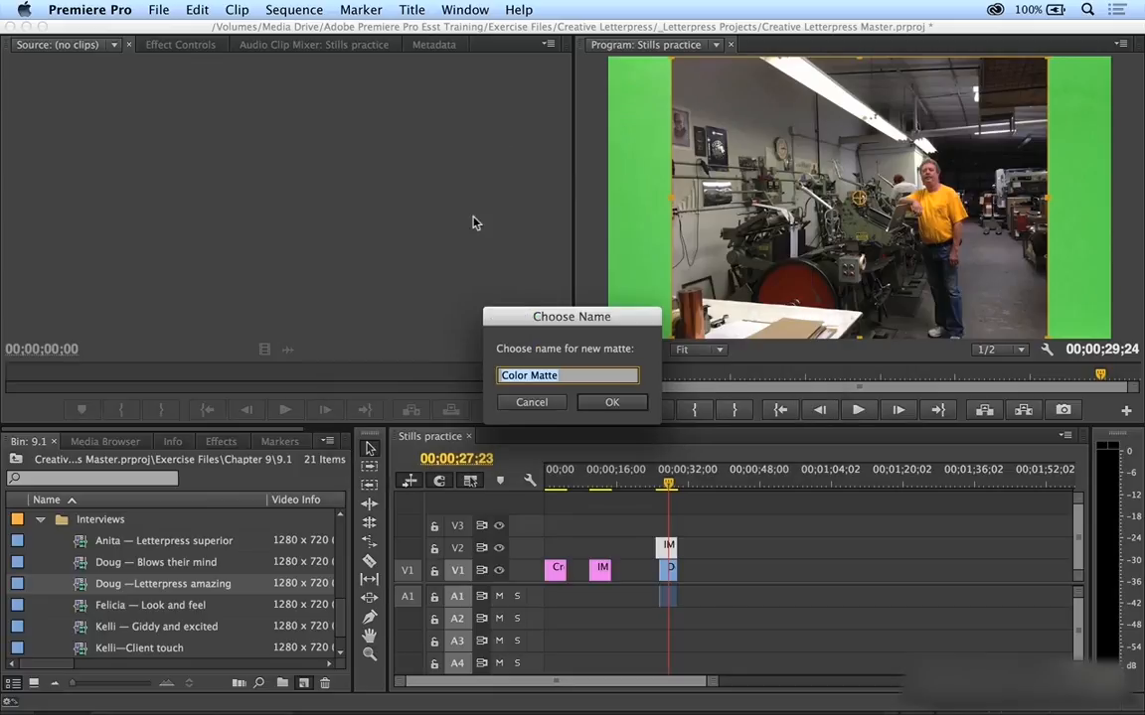
pyautogui.write('Black background')
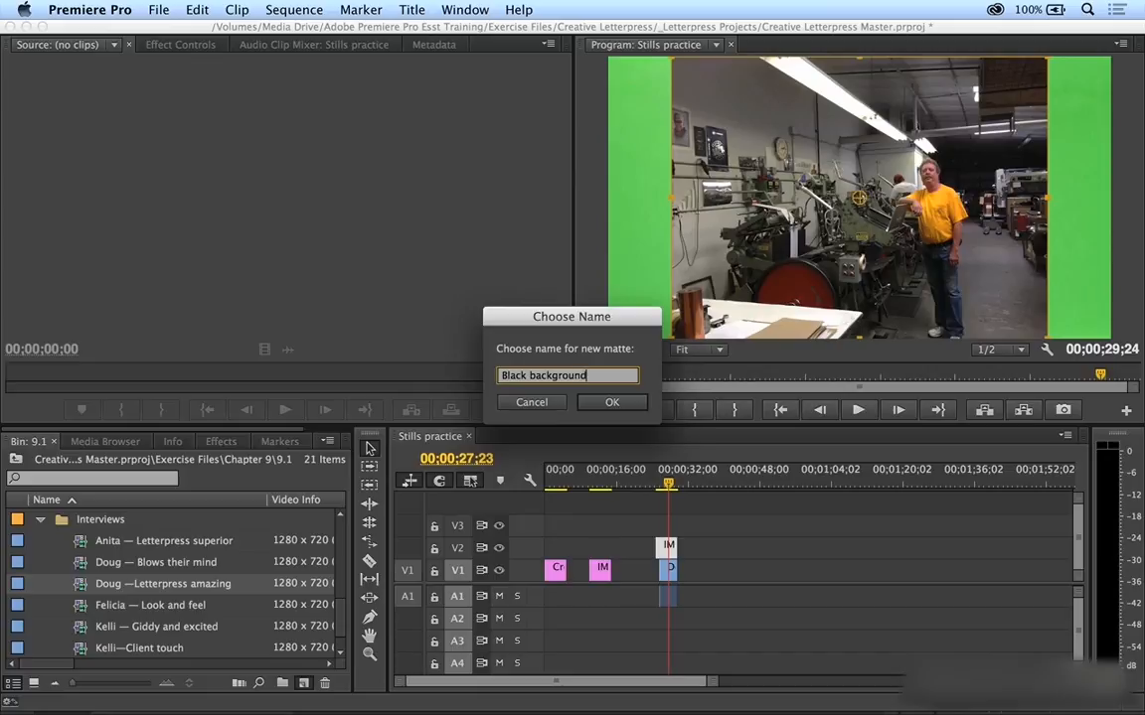
pyautogui.press('Return')
pyautogui.scroll(2, 89, 537)
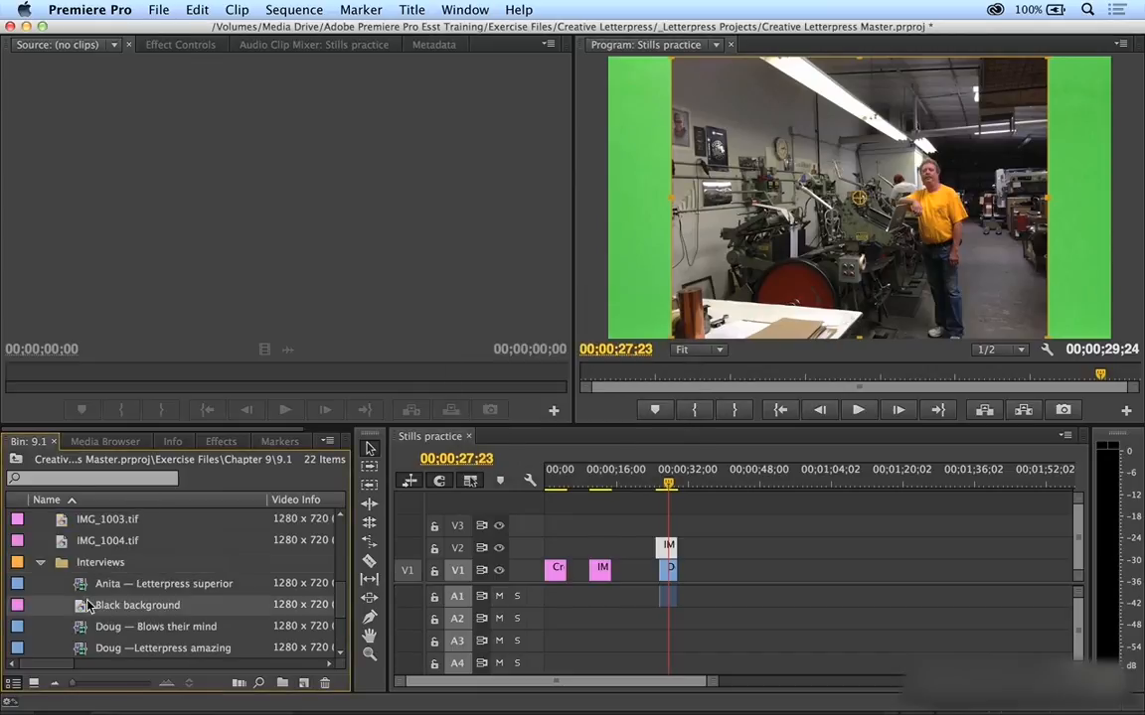
pyautogui.moveTo(48, 541); pyautogui.dragTo(52, 500)
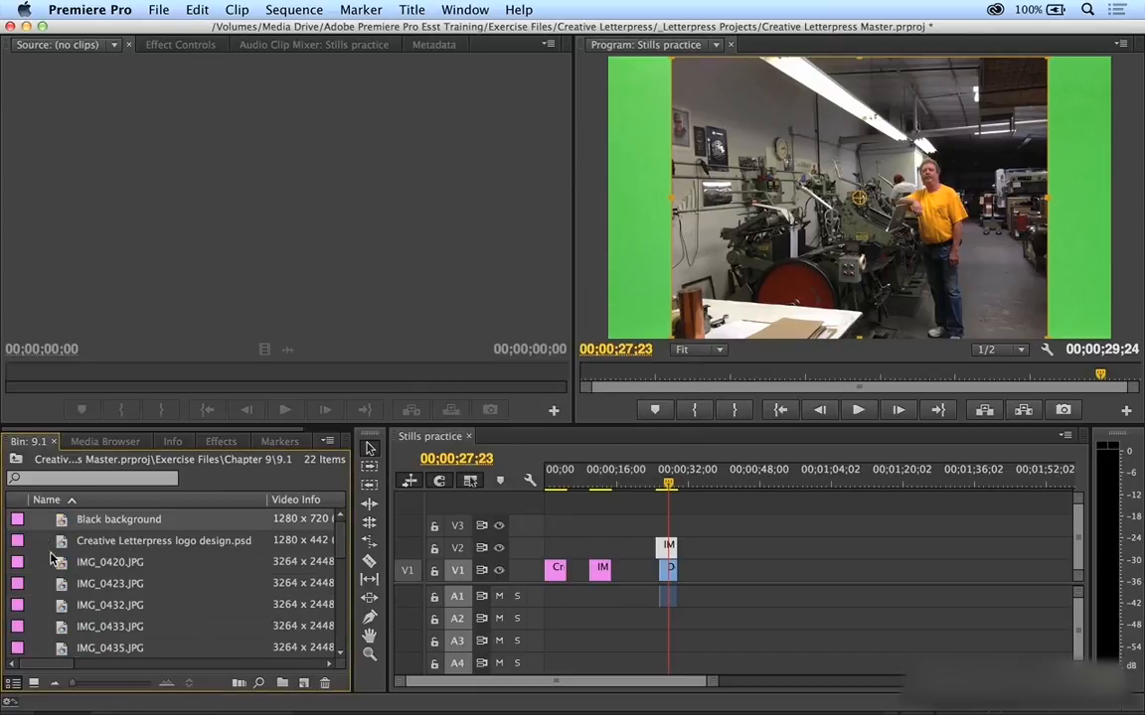
# - Raise the IMG_0432.JPG clip to V3 and insert Black background beneath it on V2, checking the matte by toggling V2's output
pyautogui.moveTo(665, 545); pyautogui.dragTo(670, 531)
pyautogui.moveTo(58, 518); pyautogui.dragTo(666, 544)
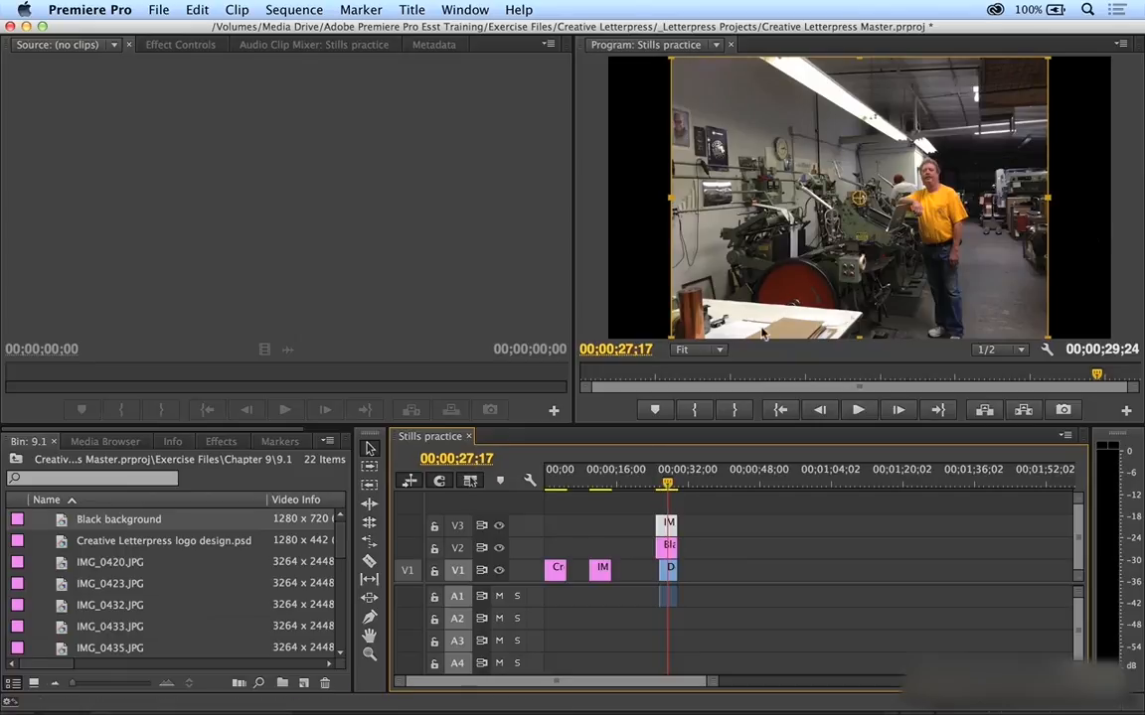
pyautogui.click(499, 548)
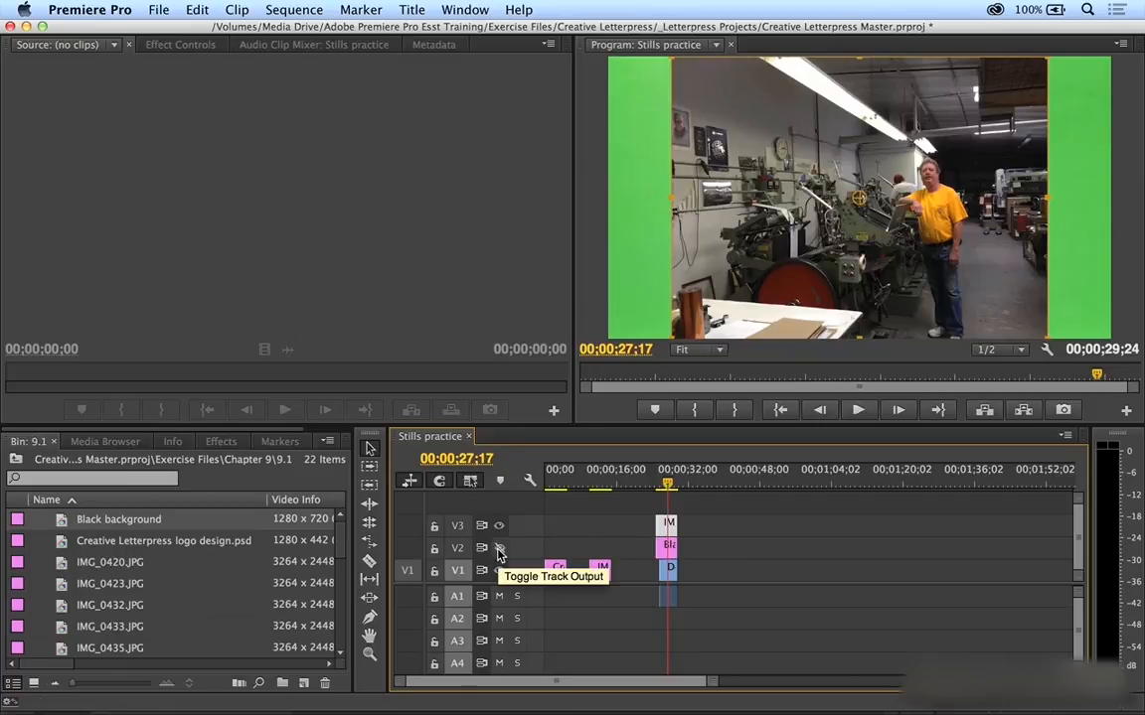
pyautogui.click(499, 549)
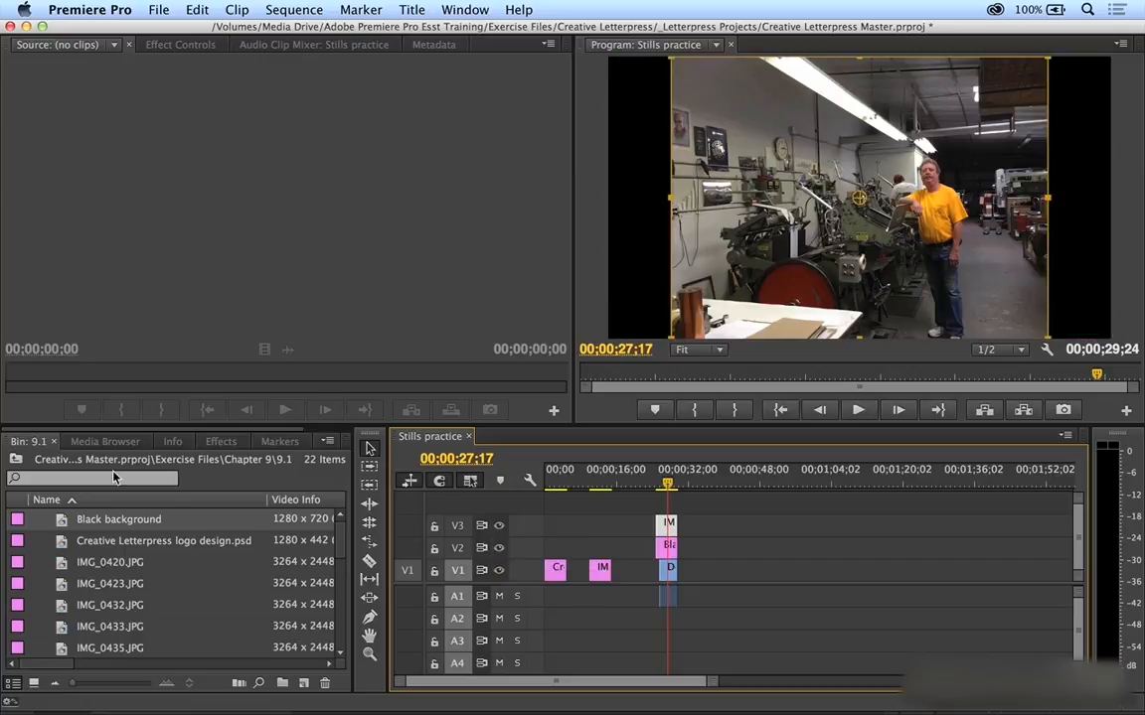
# - Place Black background on V1 beneath the Creative Letterpress logo clip on V2 and view the composite at 00;00;07;12
pyautogui.moveTo(60, 527); pyautogui.dragTo(575, 550)
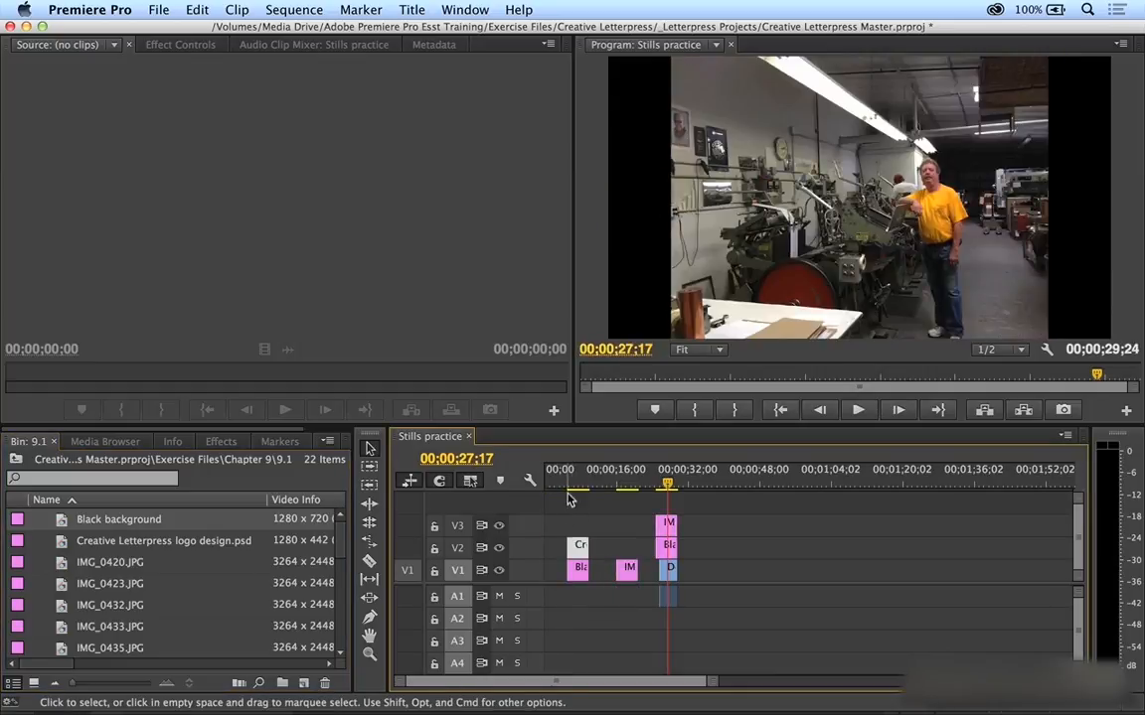
pyautogui.click(577, 485)
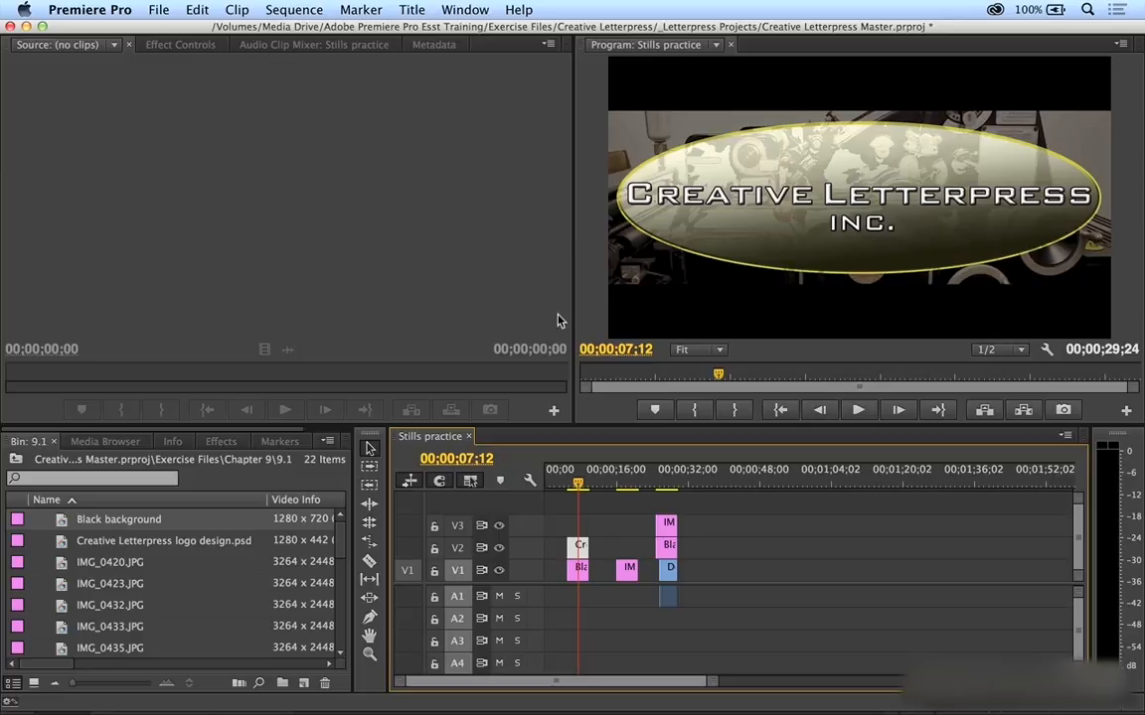
# - Load the Blows their mind interview clip as the source and park its playhead at 16;31;56;04
pyautogui.scroll(-10, 306, 533)
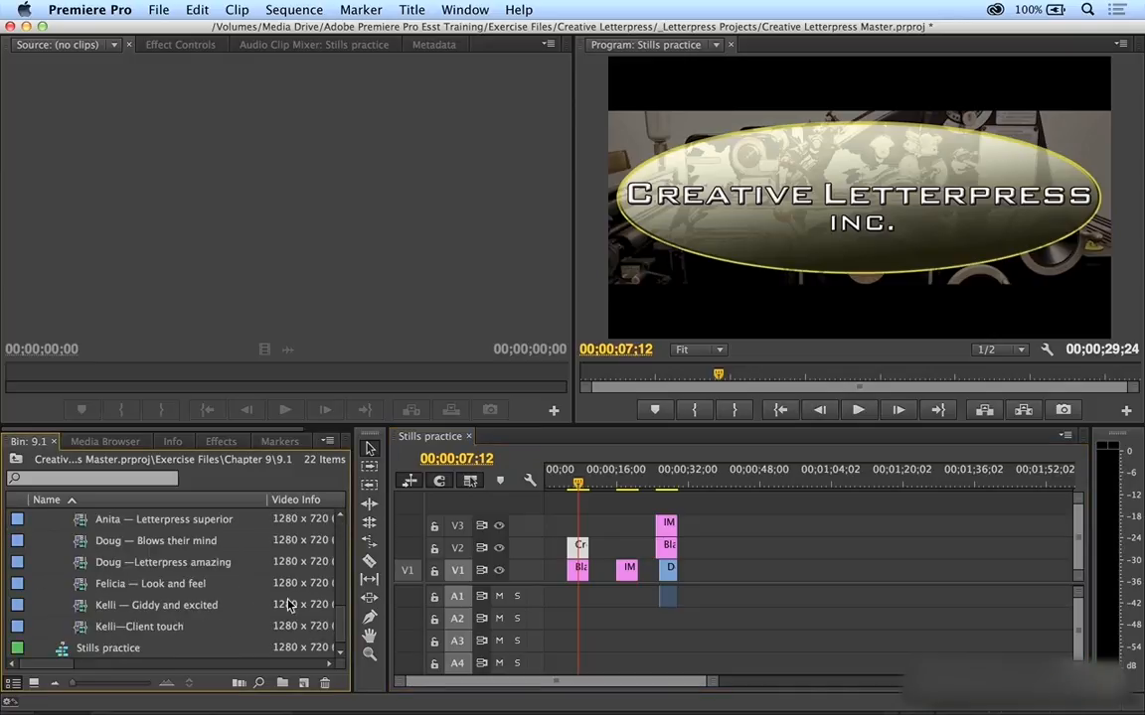
pyautogui.doubleClick(81, 543)
pyautogui.moveTo(152, 373); pyautogui.dragTo(231, 378)
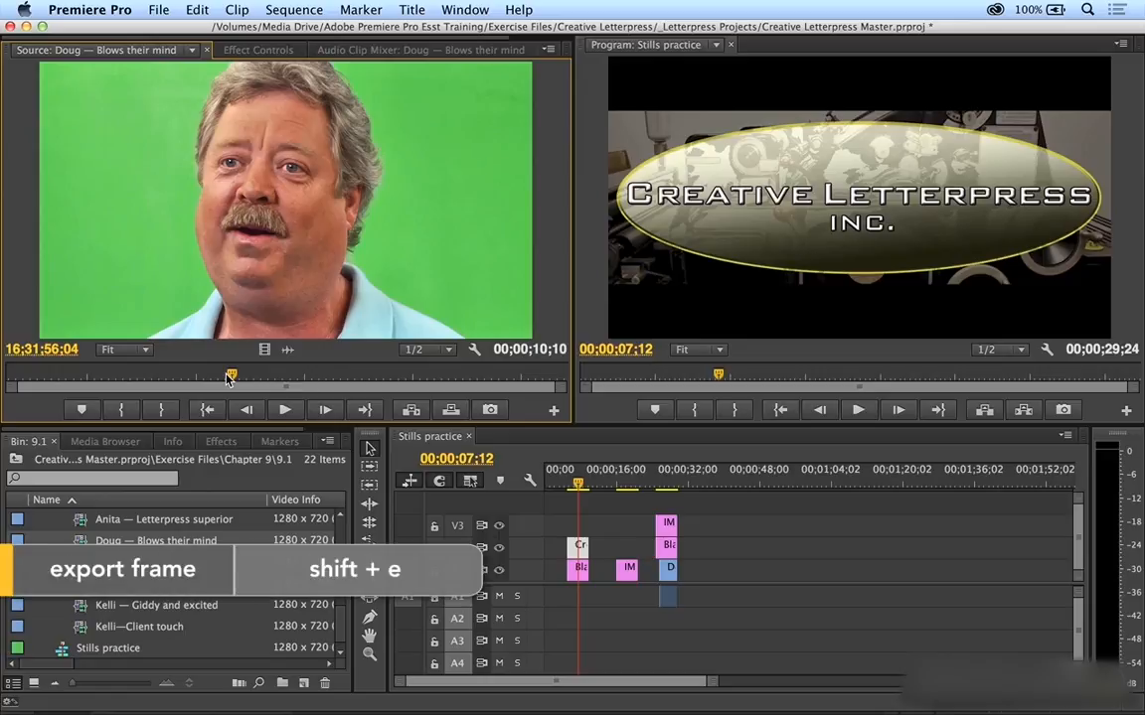
# - Export the source frame as a TIFF to the Stills folder, named with the interviewee's first name plus CU interview 1, and import it into the project
pyautogui.hotkey('shift', 'e')
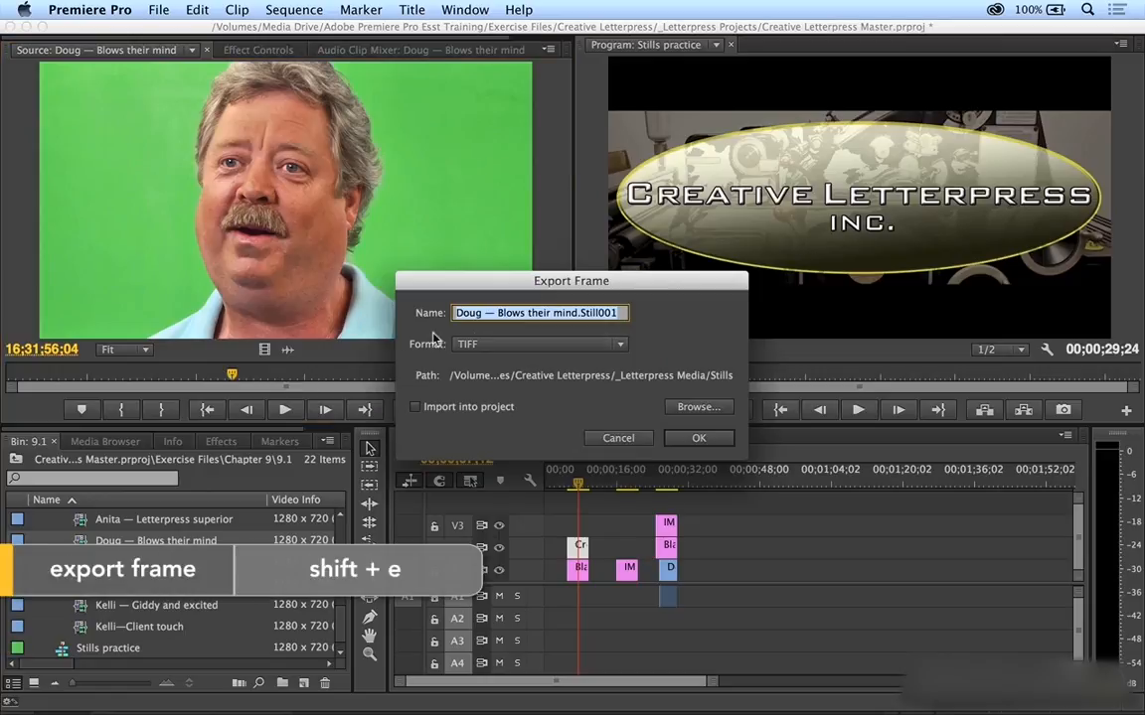
pyautogui.write('Dou')
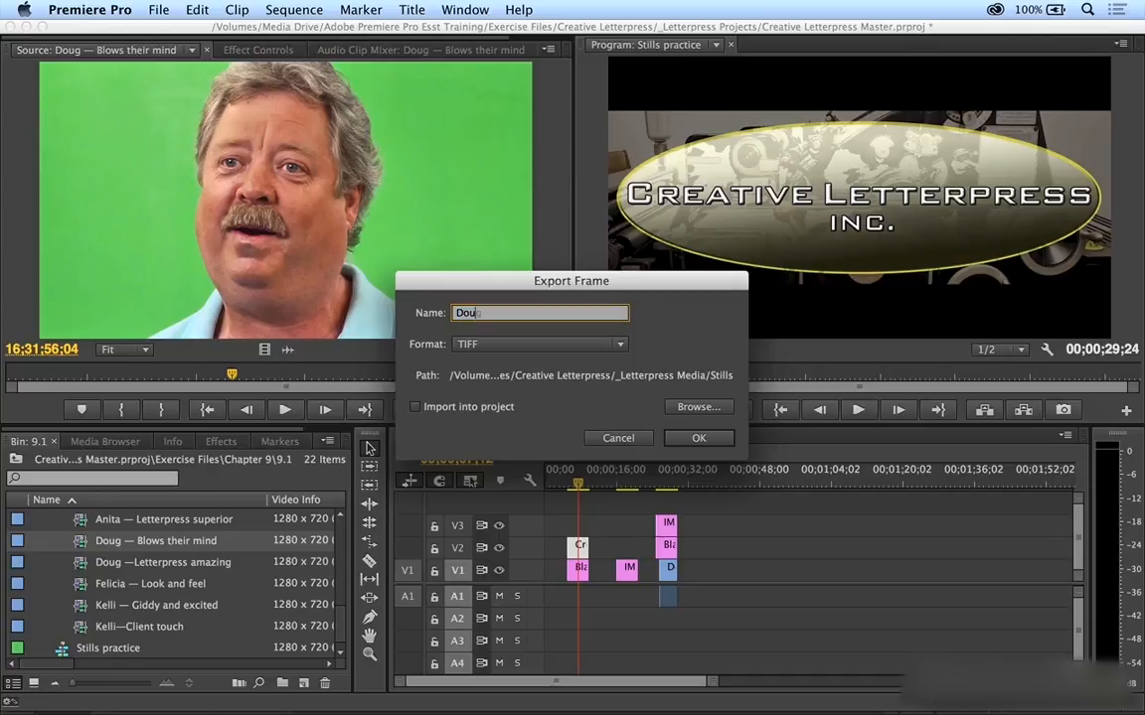
pyautogui.write('g CU interview 1')
pyautogui.click(466, 344)
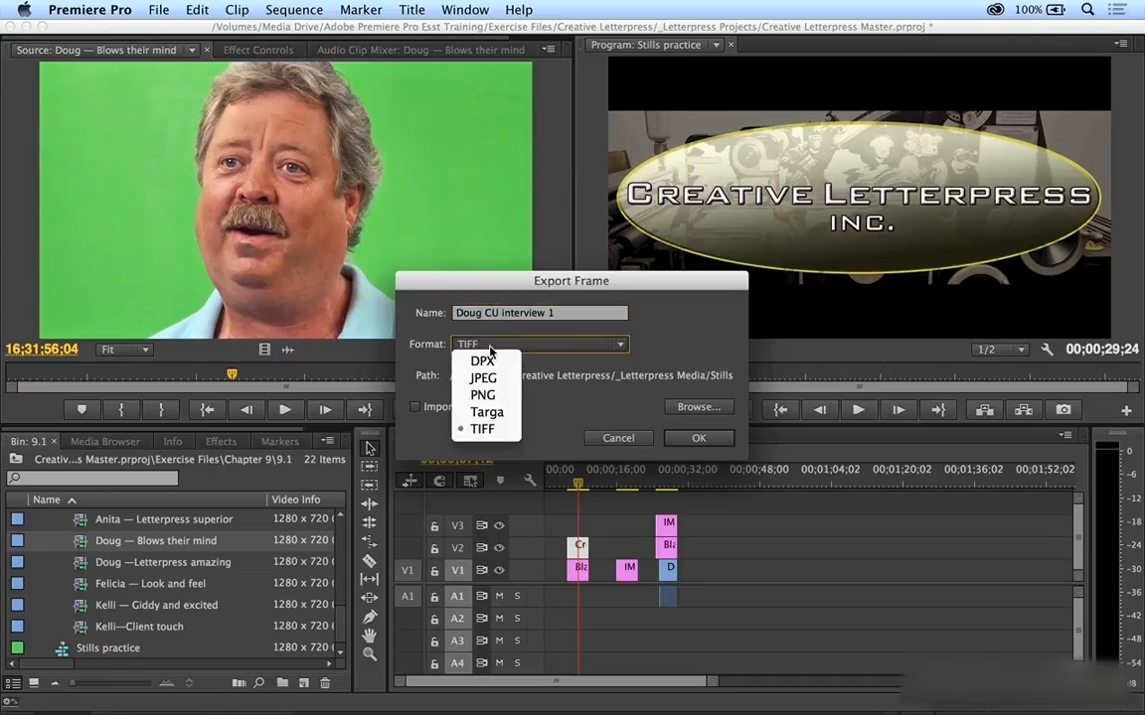
pyautogui.click(556, 363)
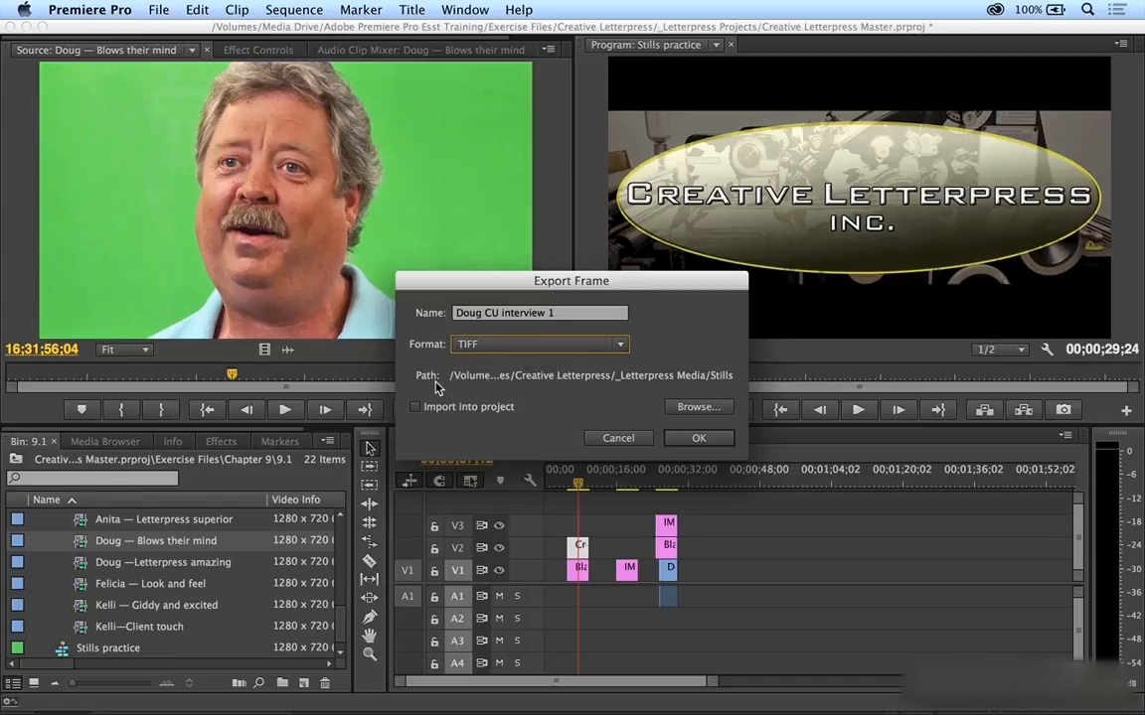
pyautogui.click(696, 408)
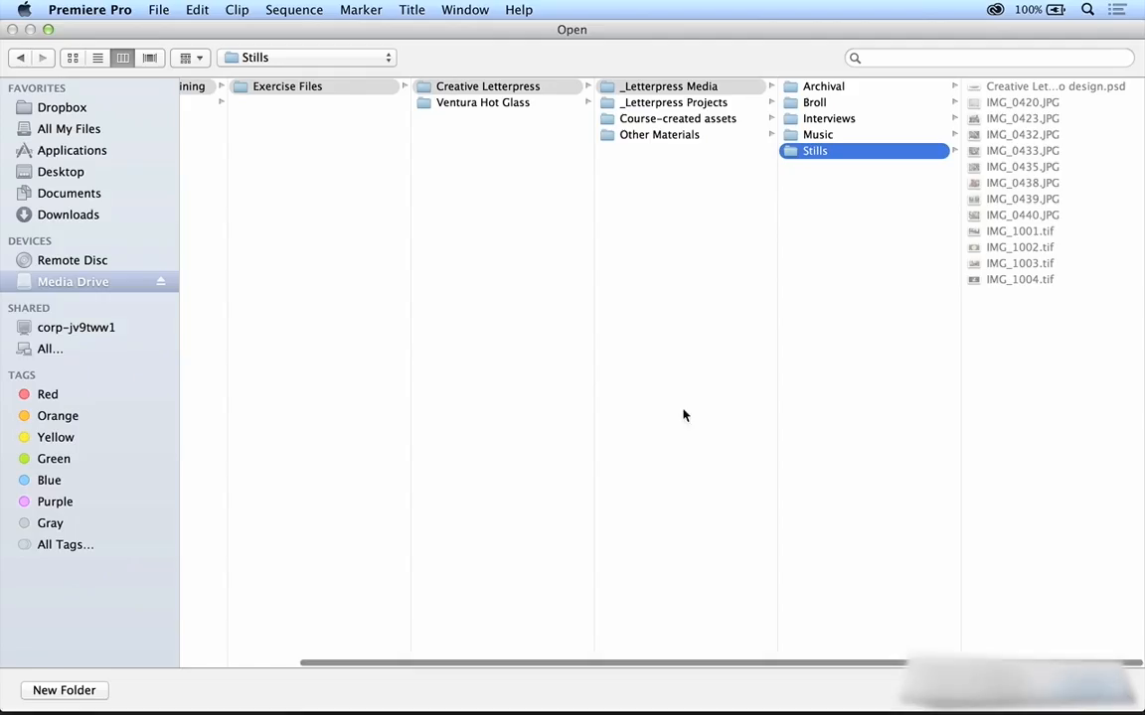
pyautogui.press('Return')
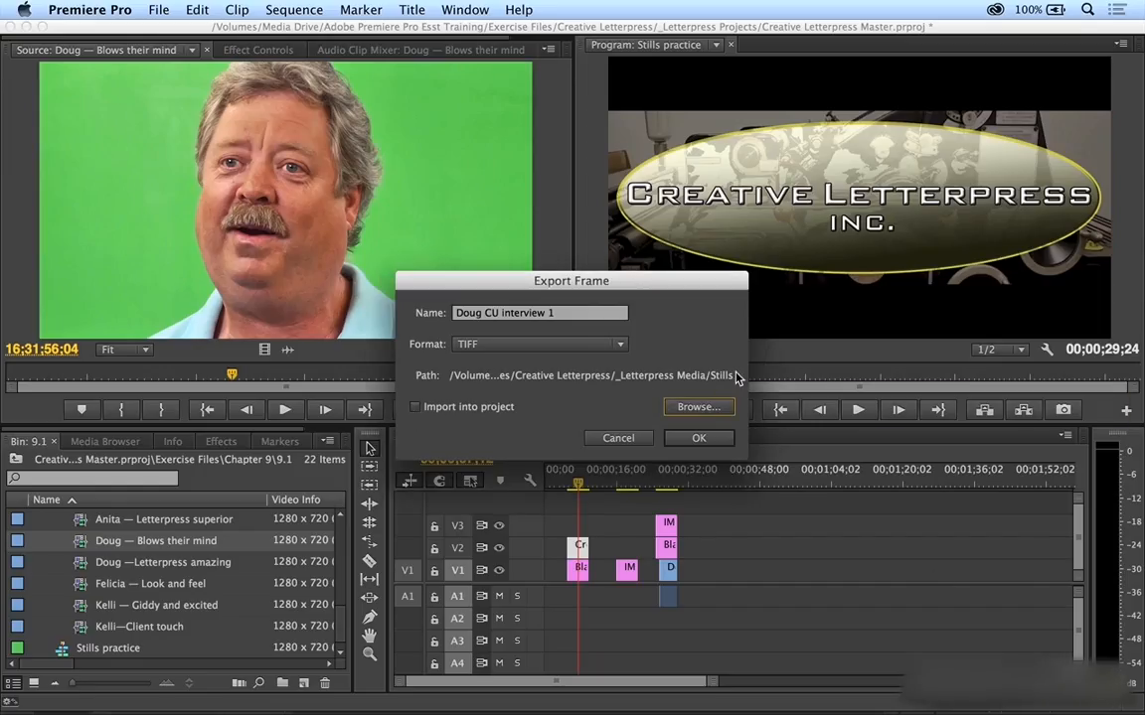
pyautogui.click(414, 406)
pyautogui.click(698, 437)
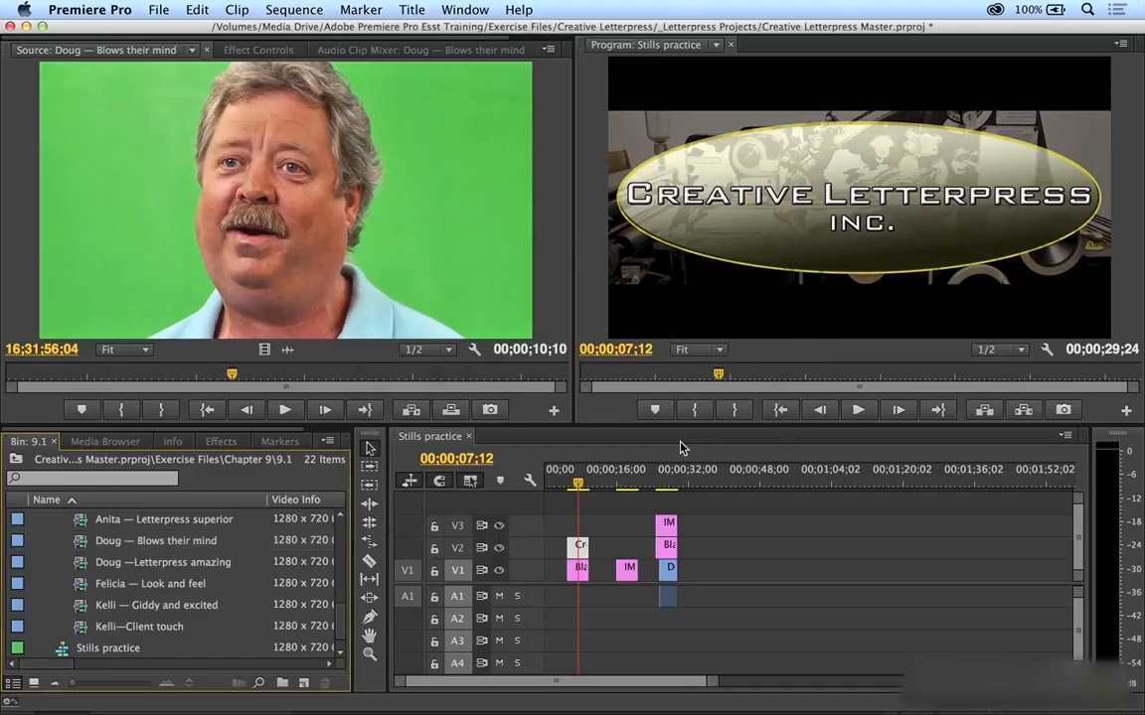